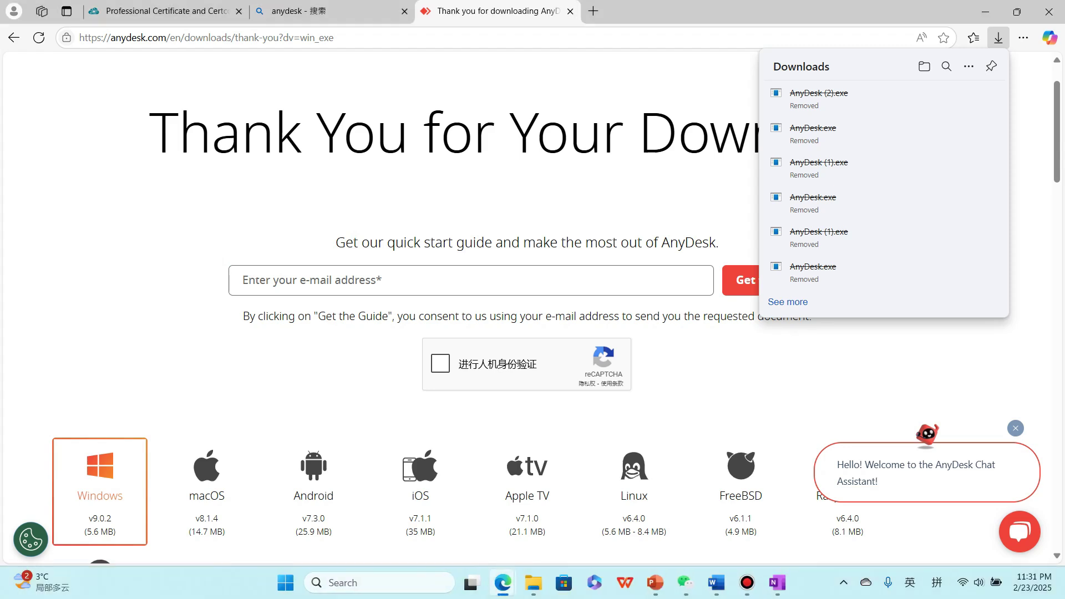
Close the thank-you tab and download AnyDesk.exe from the official anydesk.com site
{"action": "left_click", "coordinate": [571, 11]}
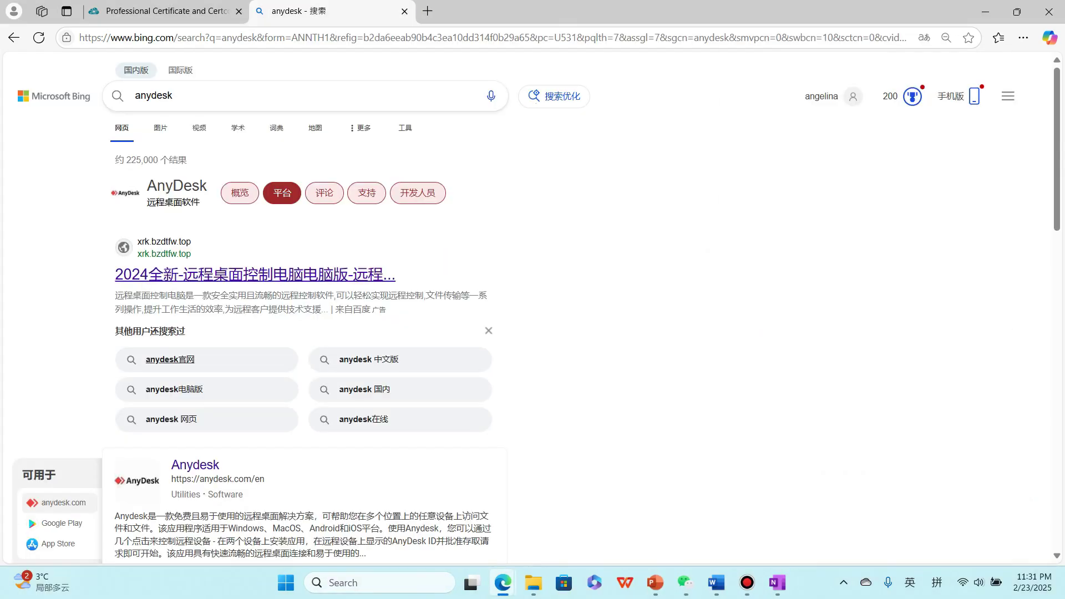
{"action": "scroll", "coordinate": [256, 274], "scroll_direction": "down", "scroll_amount": 1}
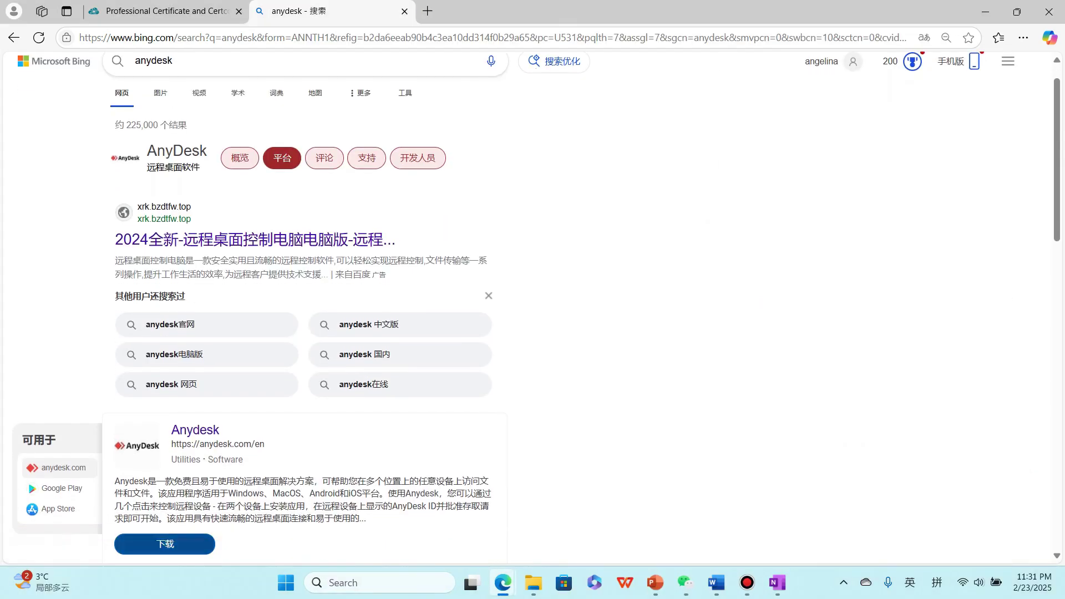
{"action": "left_click", "coordinate": [195, 432]}
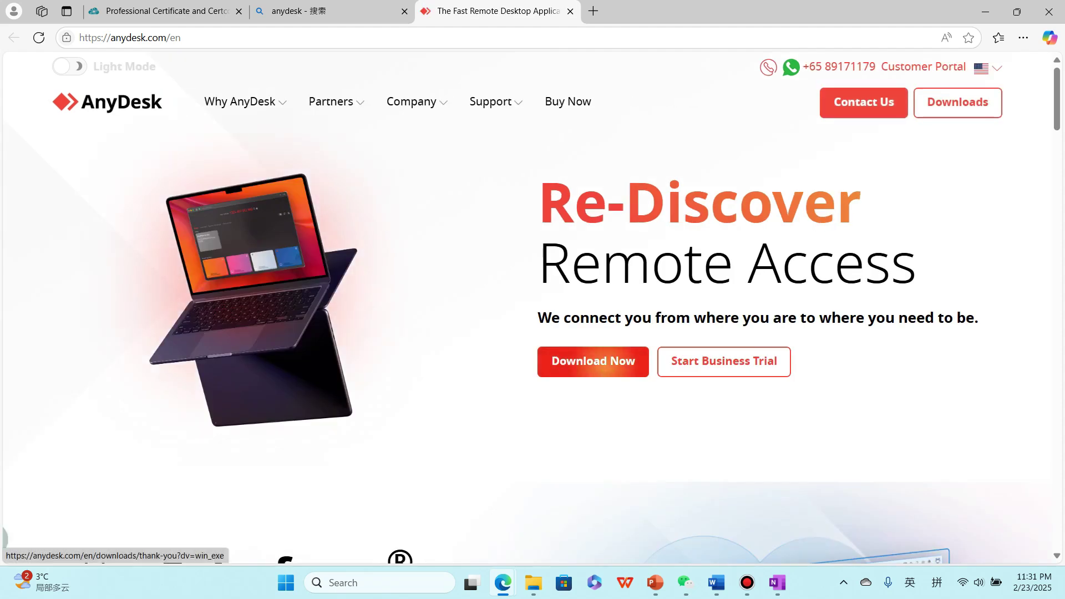
{"action": "left_click", "coordinate": [593, 362]}
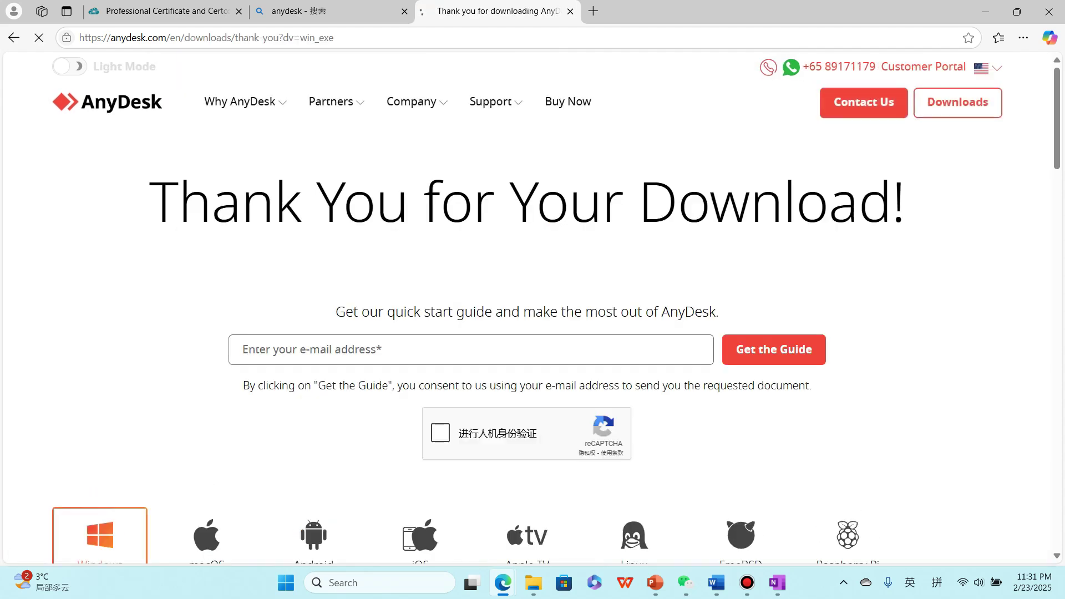
{"action": "scroll", "coordinate": [207, 422], "scroll_direction": "down", "scroll_amount": 1}
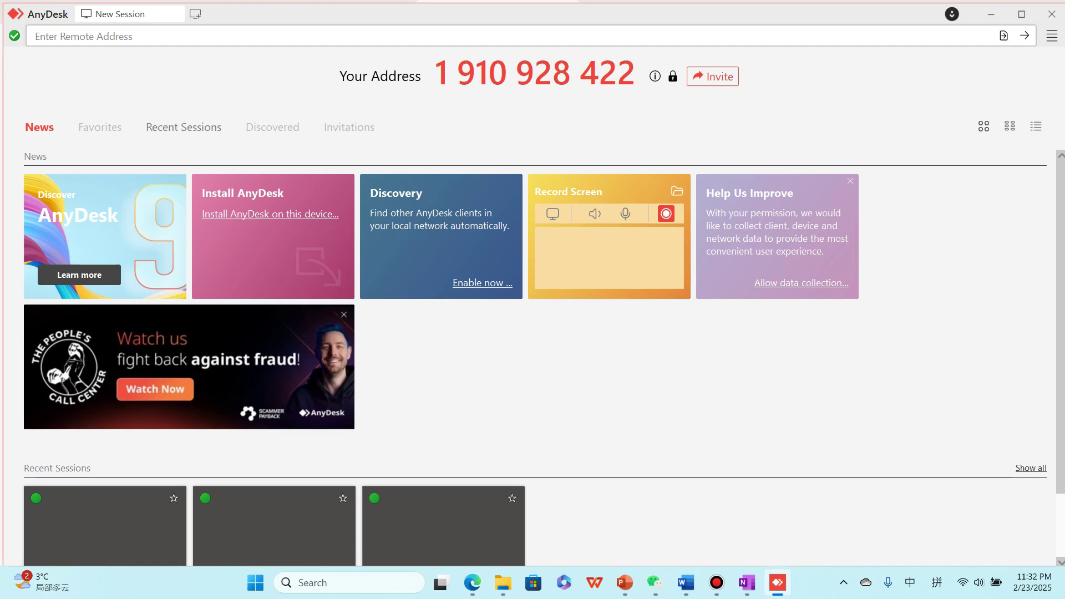
Paste the lab computer's address into AnyDesk, trim the stray hyphen, and connect
{"action": "key", "text": "alt+Tab"}
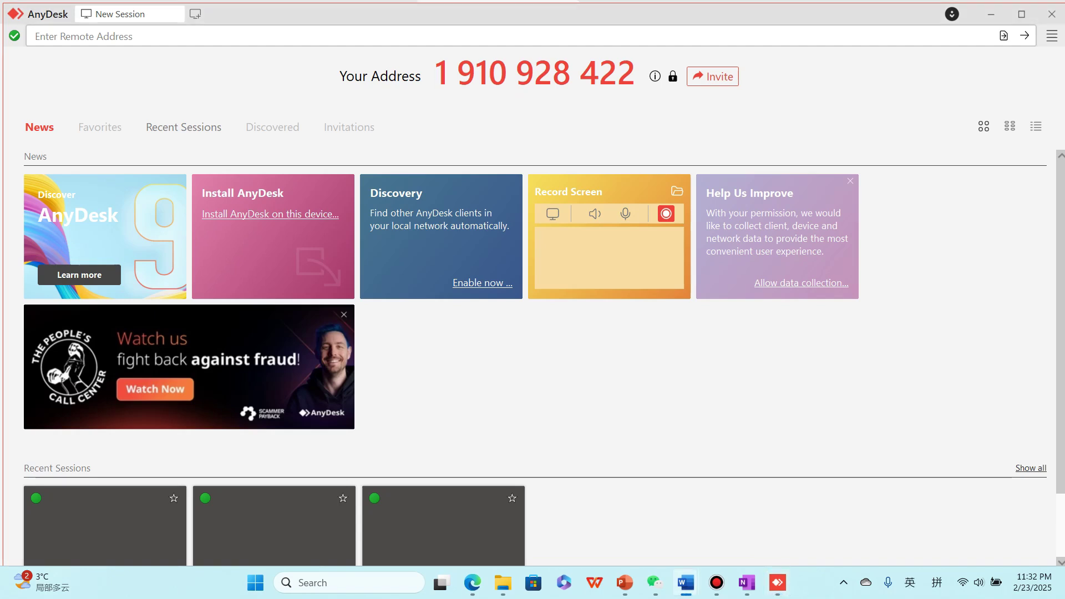
{"action": "key", "text": "alt+Tab"}
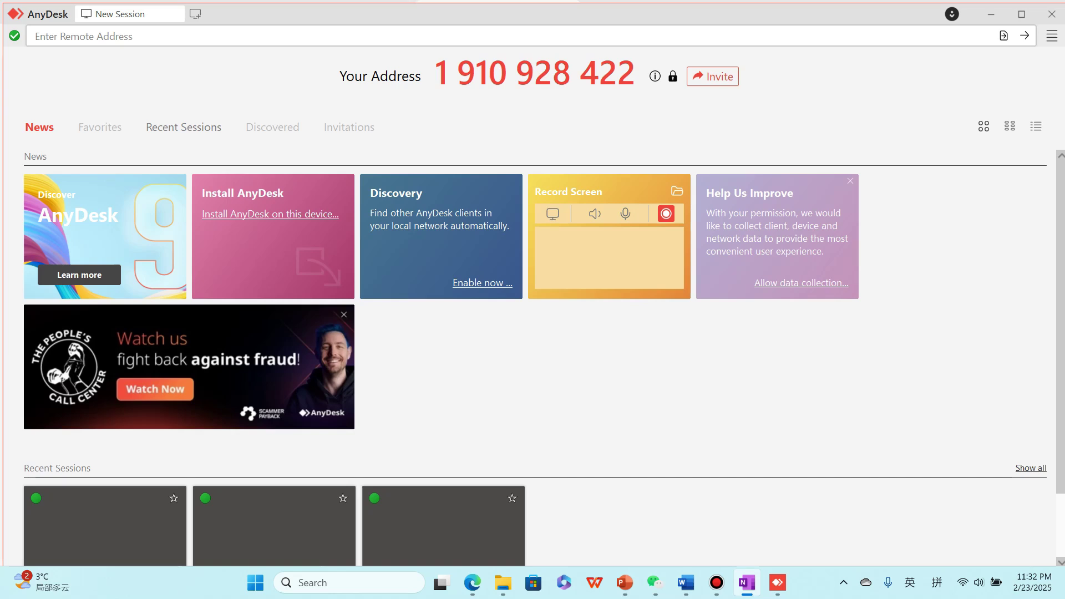
{"action": "key", "text": "alt+Tab"}
{"action": "key", "text": "ctrl+v"}
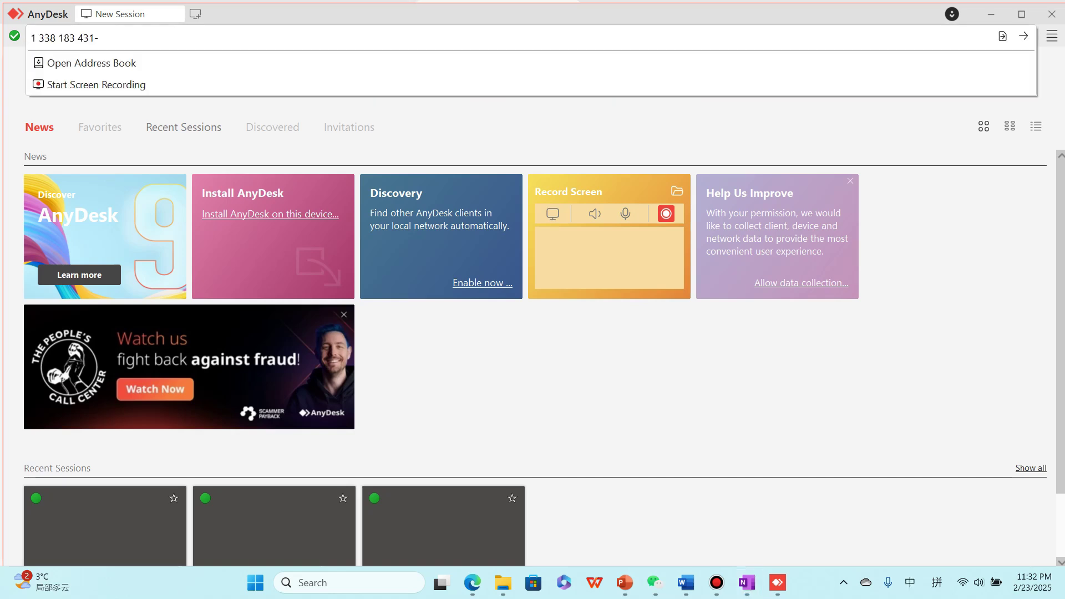
{"action": "key", "text": "BackSpace"}
{"action": "key", "text": "Return"}
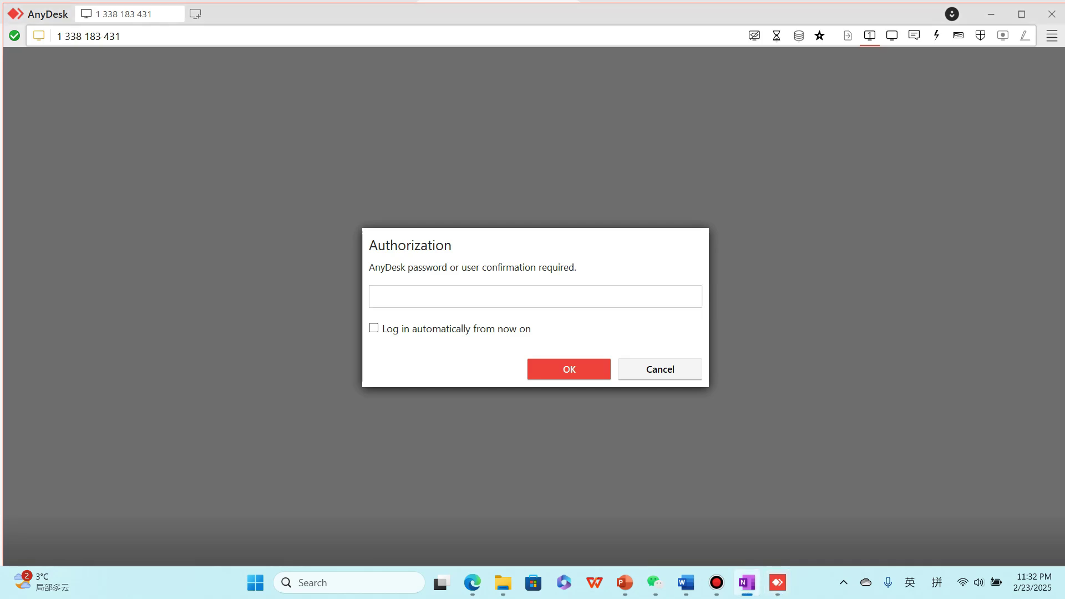
Enter the access password in the Authorization prompt to open the session
{"action": "left_click", "coordinate": [374, 297]}
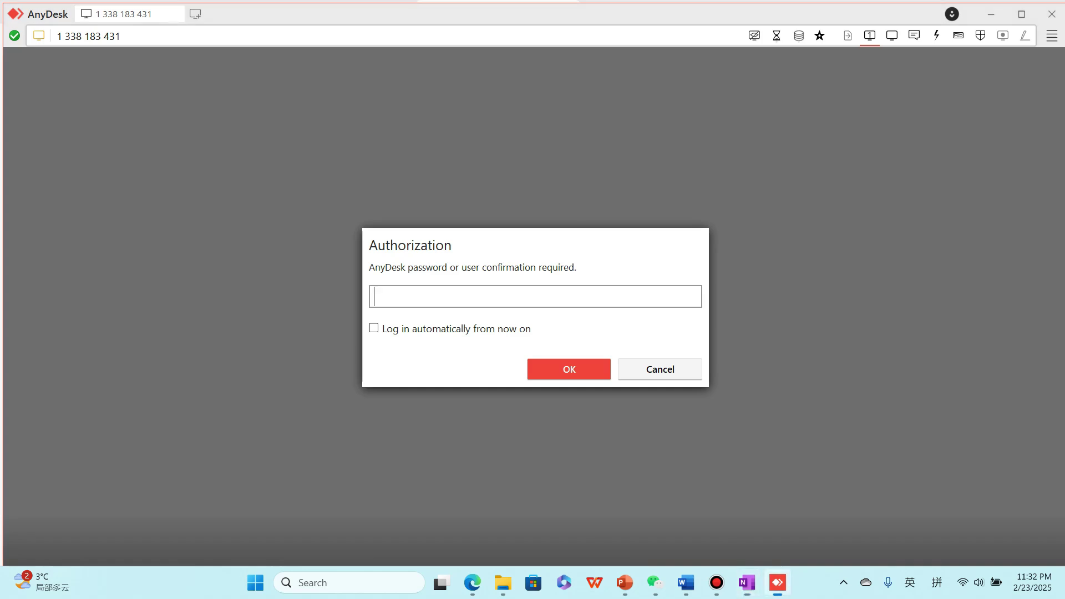
{"action": "key", "text": "ctrl+v"}
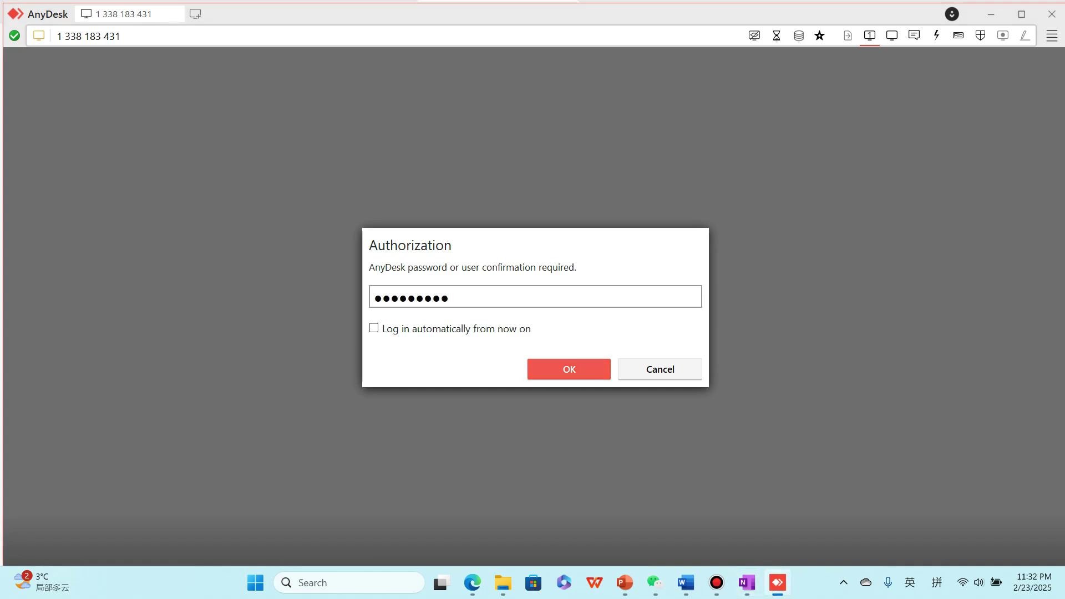
{"action": "key", "text": "Return"}
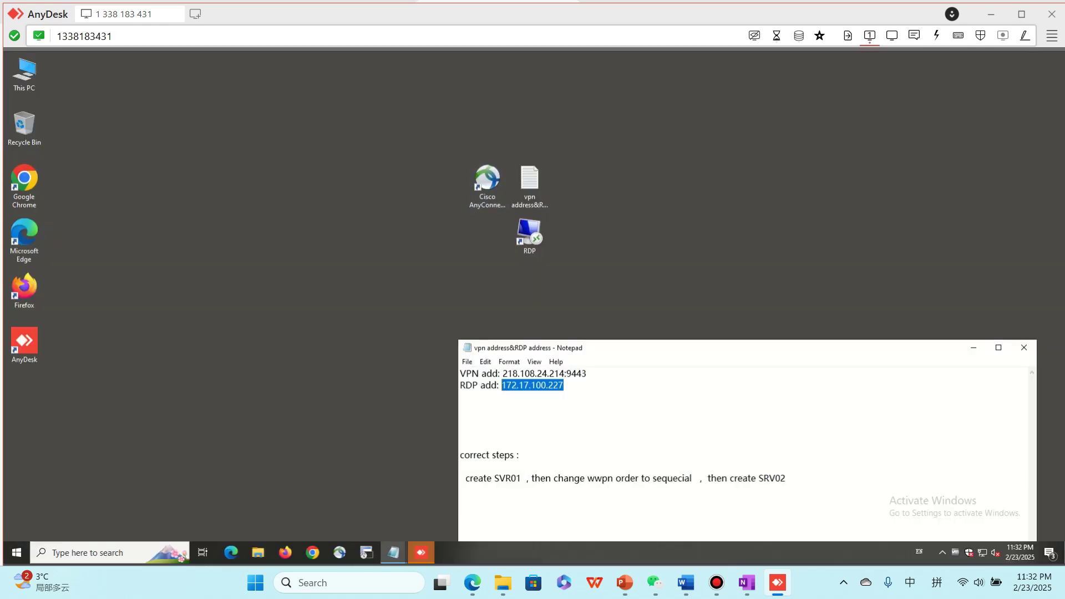
Disconnect Cisco AnyConnect, reconnect to 218.108.24.214:9443, and accept the untrusted certificate
{"action": "double_click", "coordinate": [487, 183]}
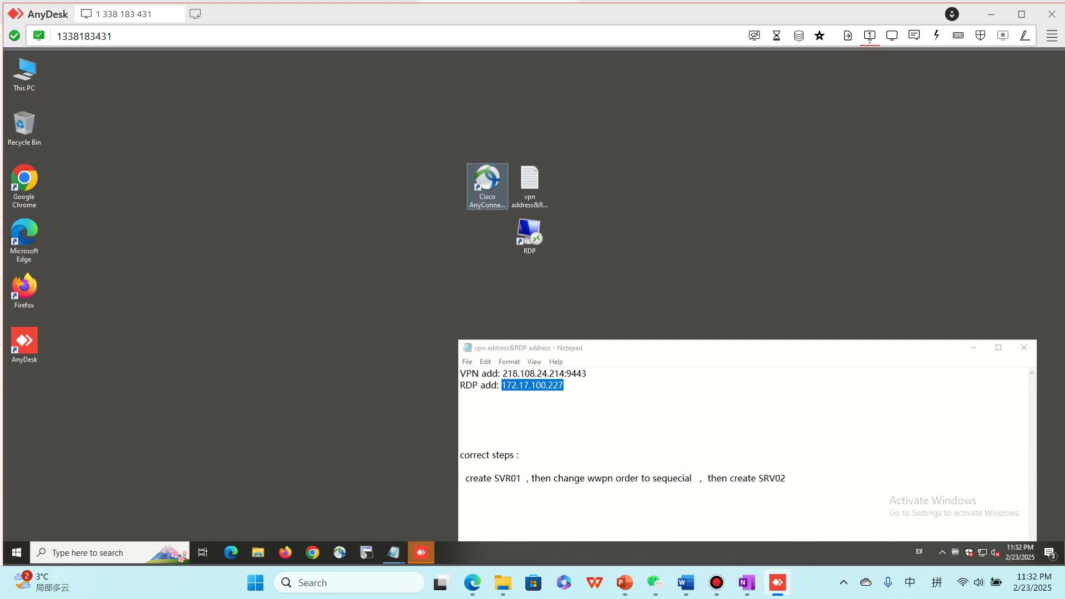
{"action": "left_click", "coordinate": [529, 331]}
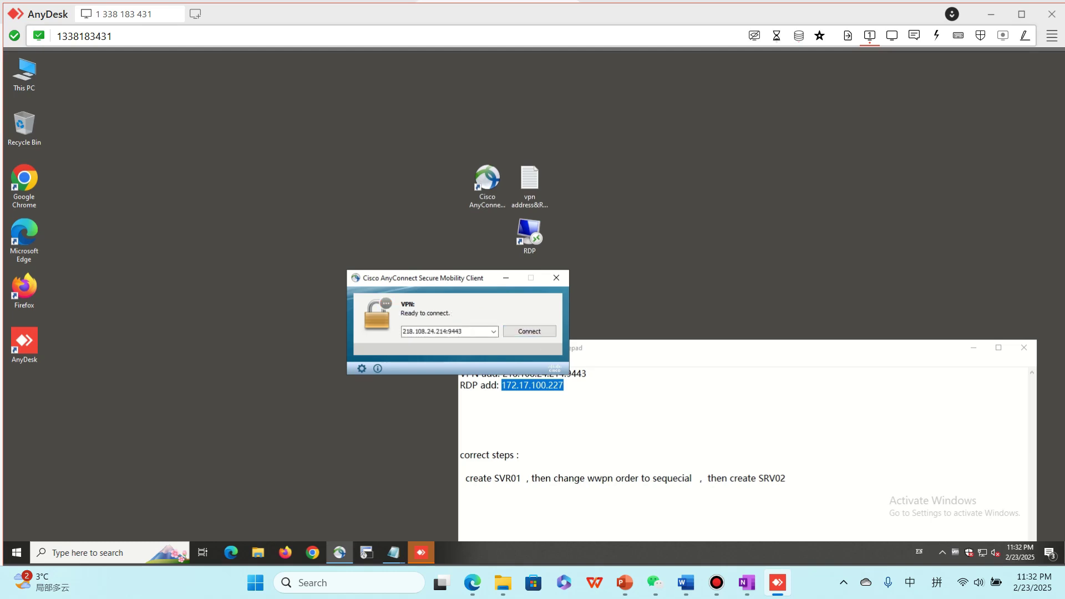
{"action": "left_click_drag", "start_coordinate": [586, 374], "coordinate": [503, 373]}
{"action": "key", "text": "ctrl+c"}
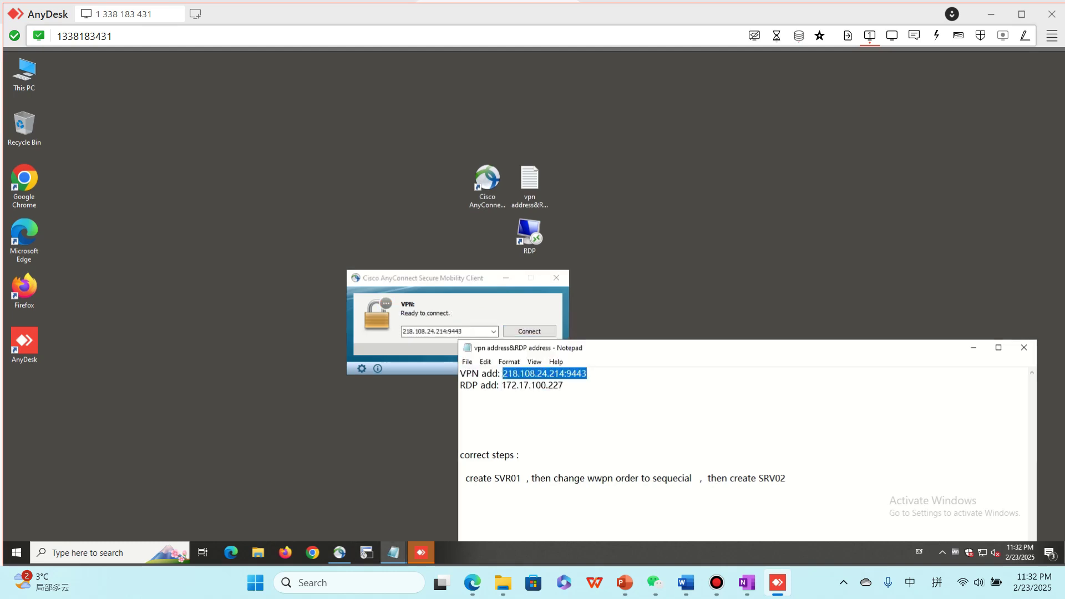
{"action": "left_click", "coordinate": [444, 331]}
{"action": "key", "text": "ctrl+v"}
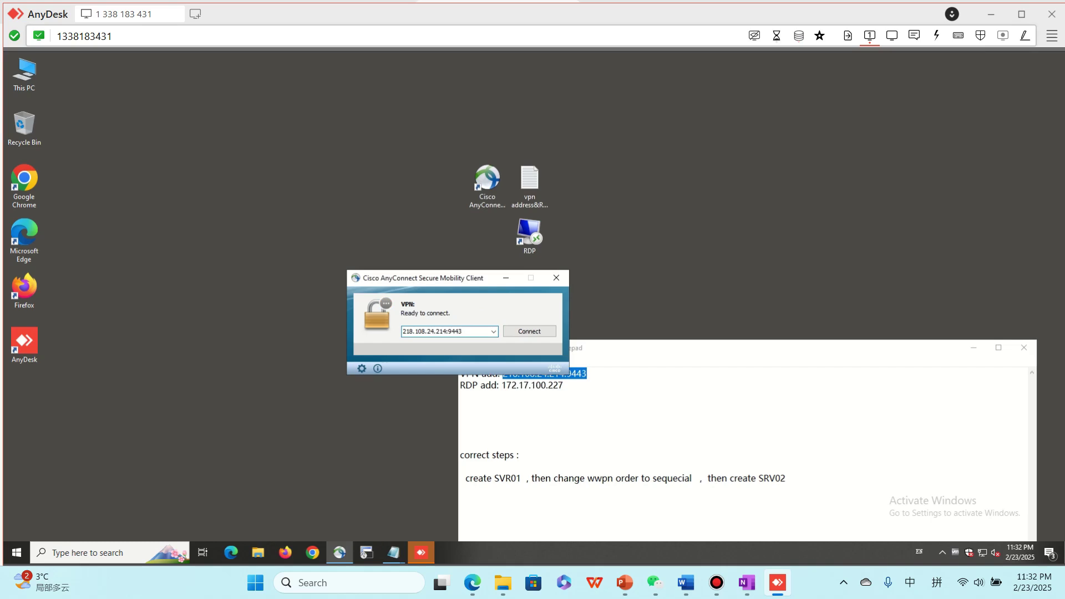
{"action": "key", "text": "Return"}
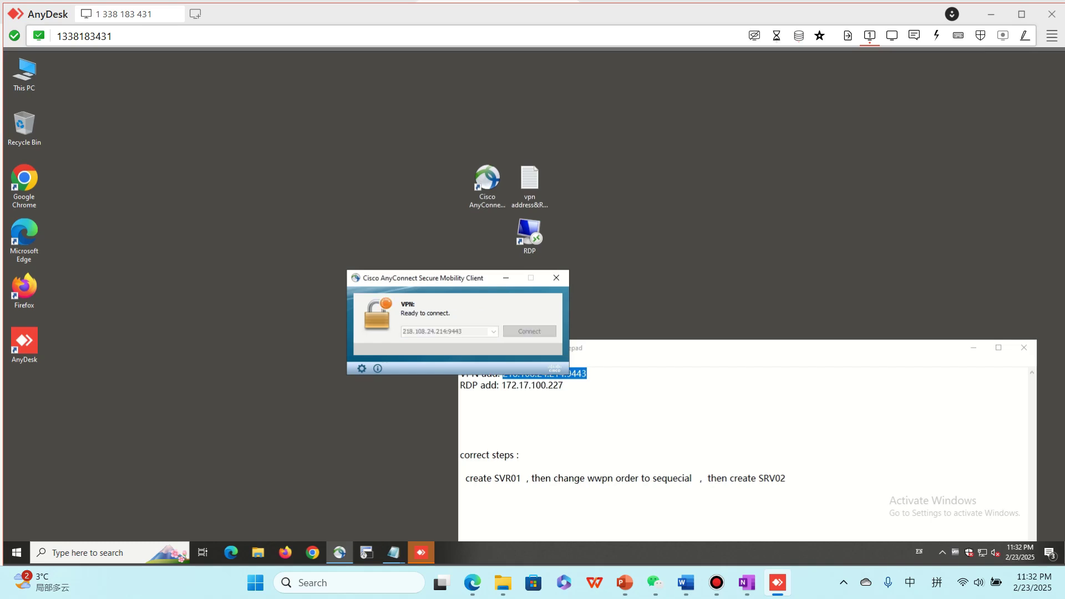
{"action": "key", "text": "shift+Tab"}
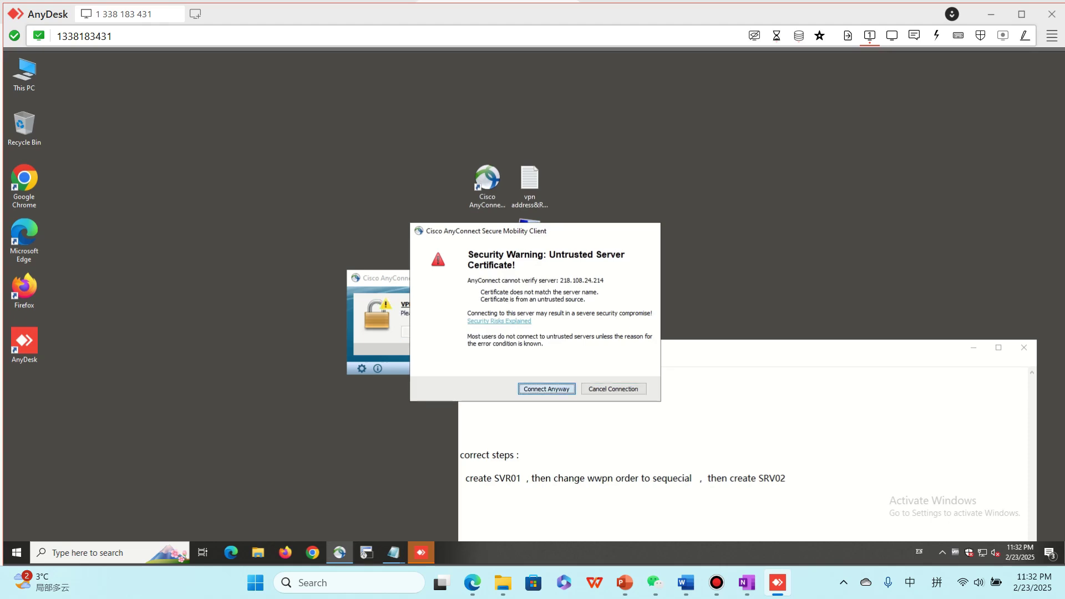
{"action": "key", "text": "Return"}
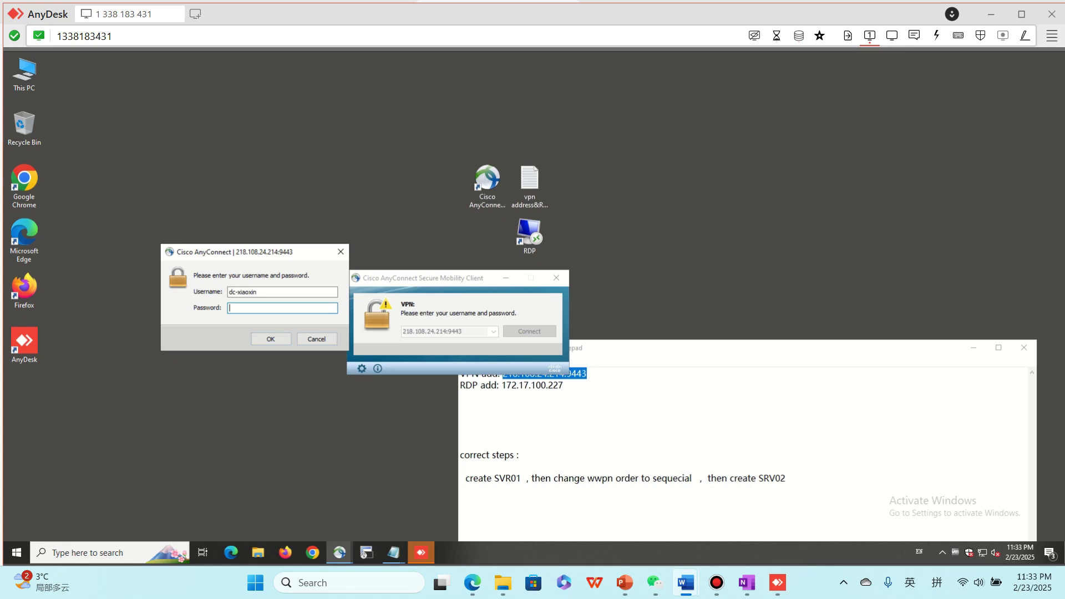
Enter the VPN account password and submit the login
{"action": "key", "text": "alt+Tab"}
{"action": "key", "text": "ctrl+v"}
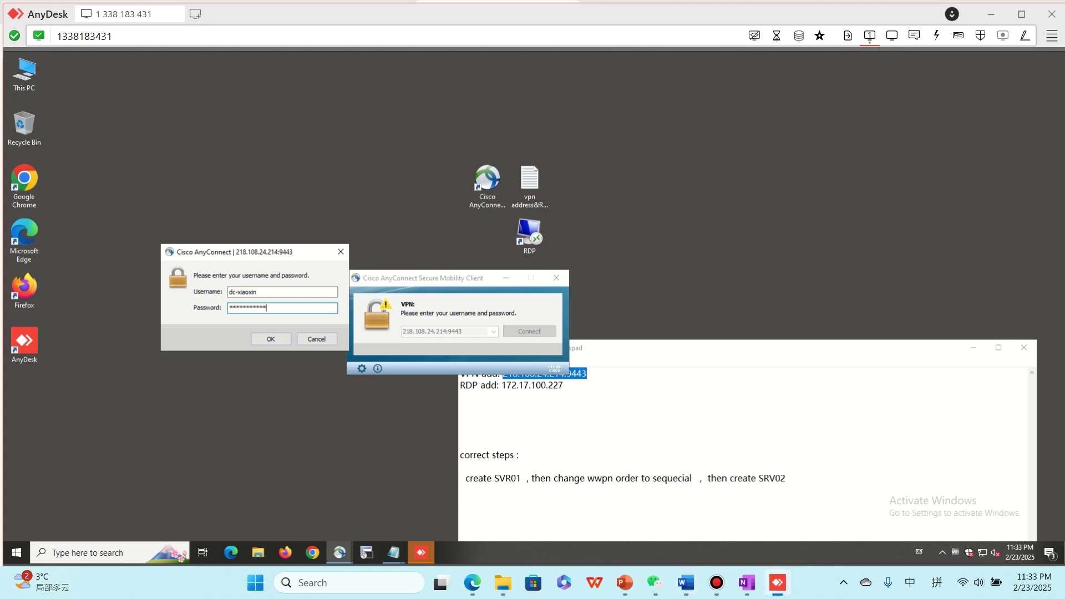
{"action": "key", "text": "BackSpace"}
{"action": "key", "text": "Return"}
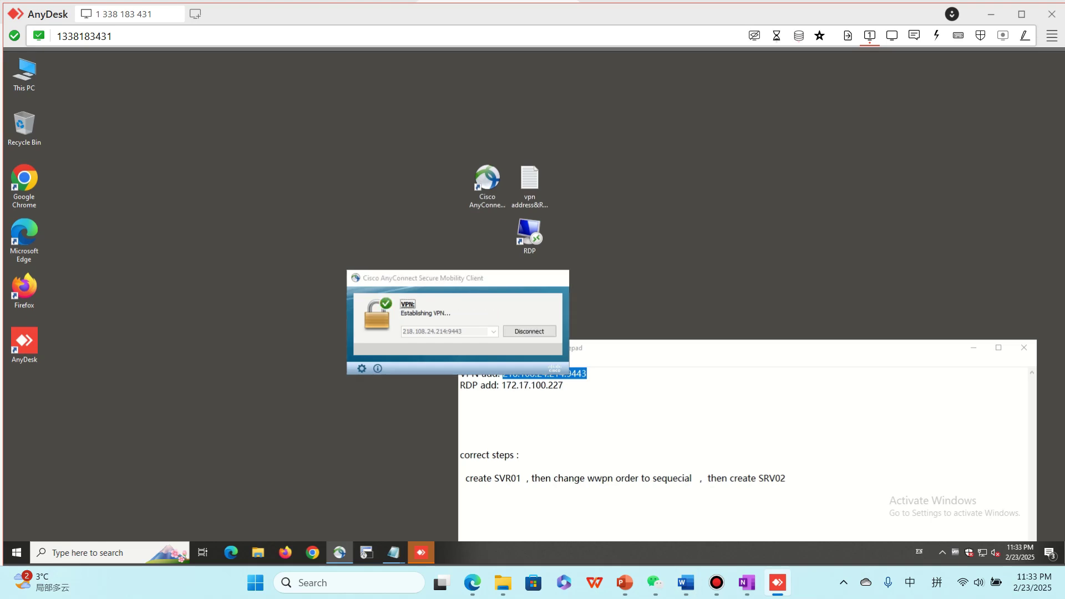
Start a Remote Desktop Connection to 172.17.100.227 with the lab user name
{"action": "double_click", "coordinate": [529, 236]}
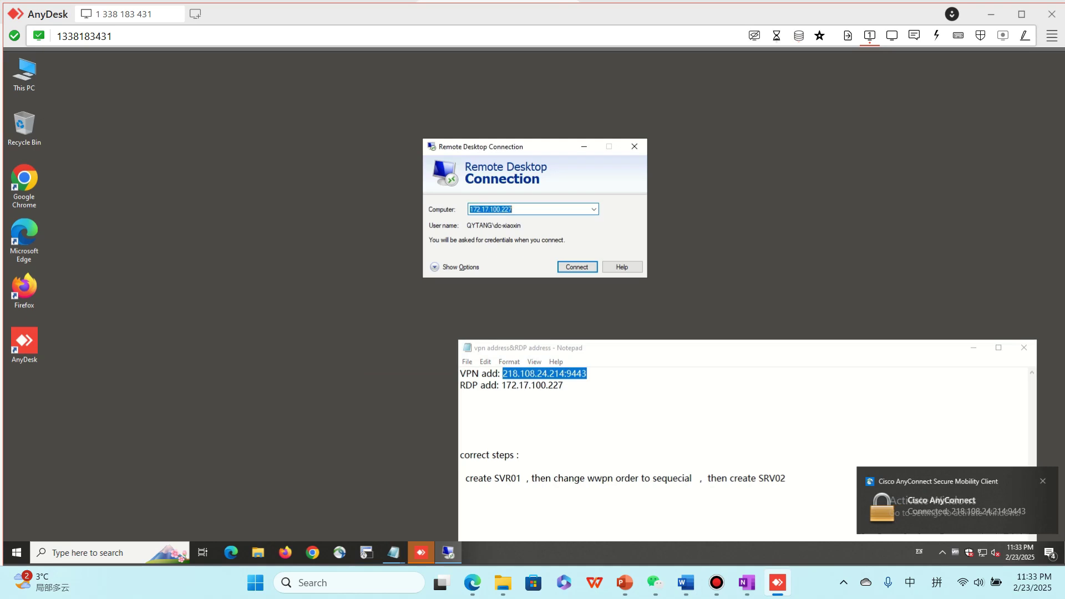
{"action": "left_click_drag", "start_coordinate": [564, 385], "coordinate": [502, 385]}
{"action": "key", "text": "ctrl+c"}
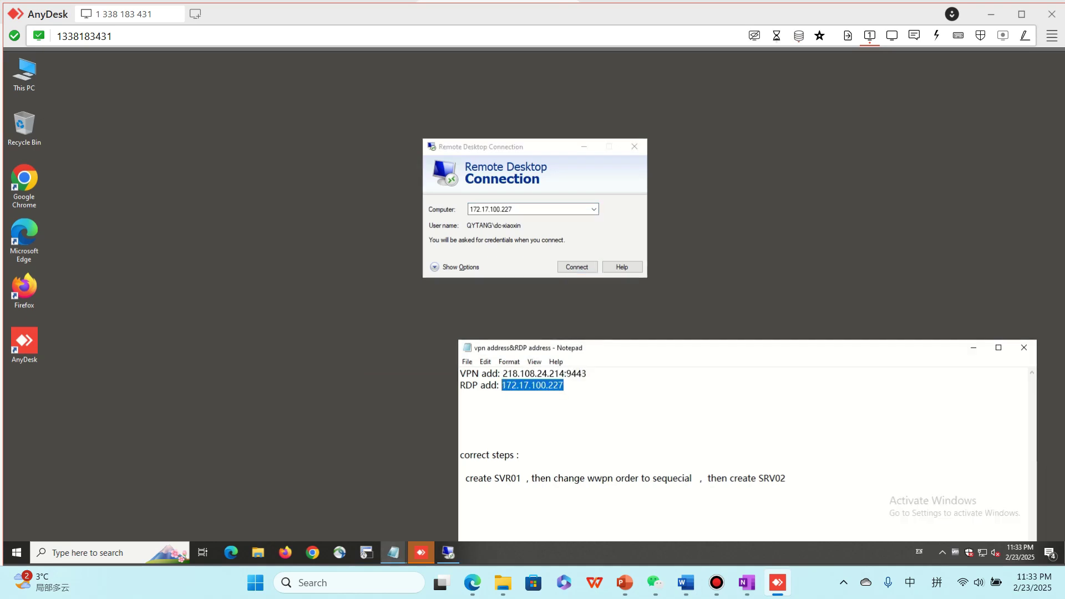
{"action": "key", "text": "alt+Tab"}
{"action": "key", "text": "ctrl+v"}
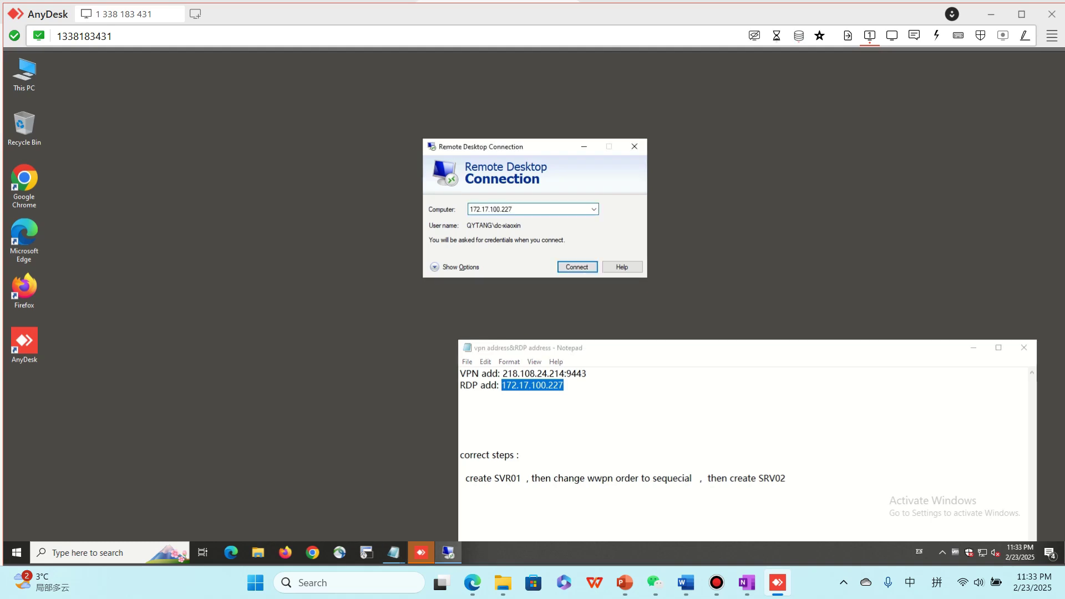
{"action": "key", "text": "alt+o"}
{"action": "left_click", "coordinate": [553, 265]}
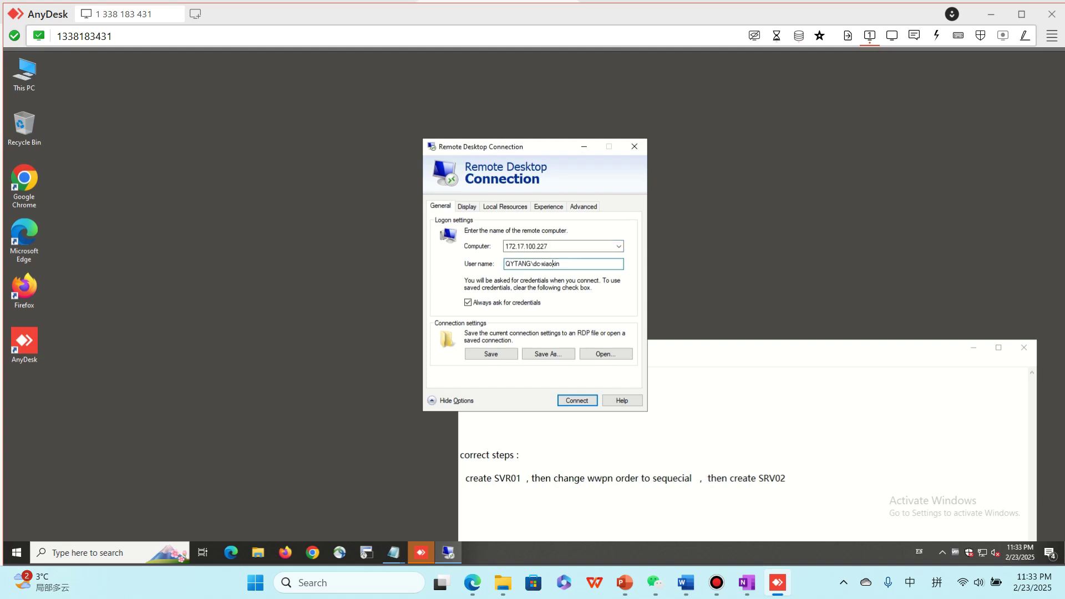
{"action": "left_click_drag", "start_coordinate": [533, 264], "coordinate": [561, 264]}
{"action": "left_click_drag", "start_coordinate": [561, 264], "coordinate": [505, 263]}
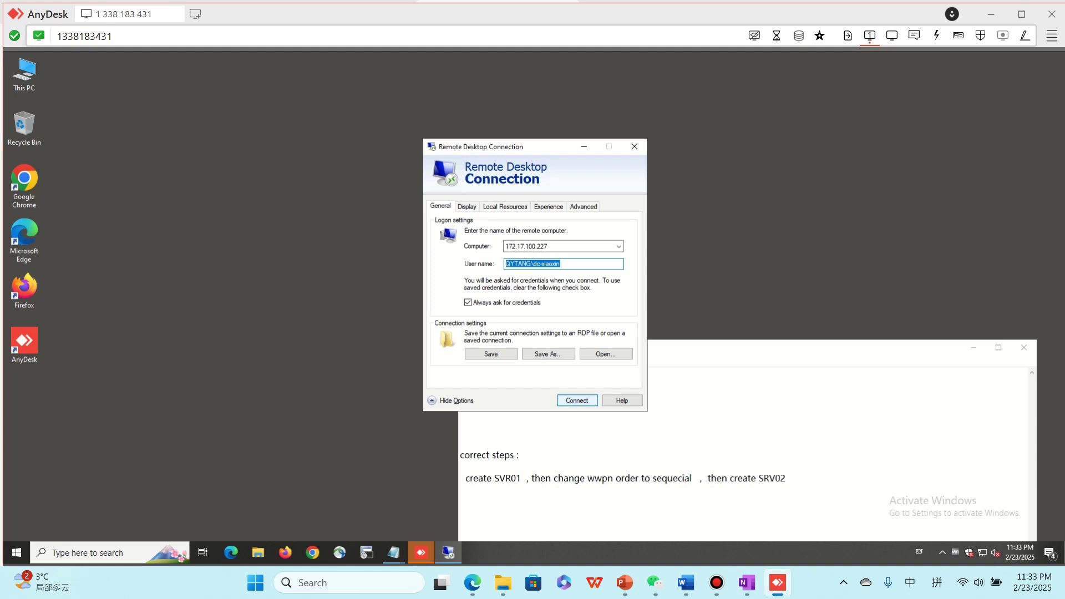
{"action": "key", "text": "Return"}
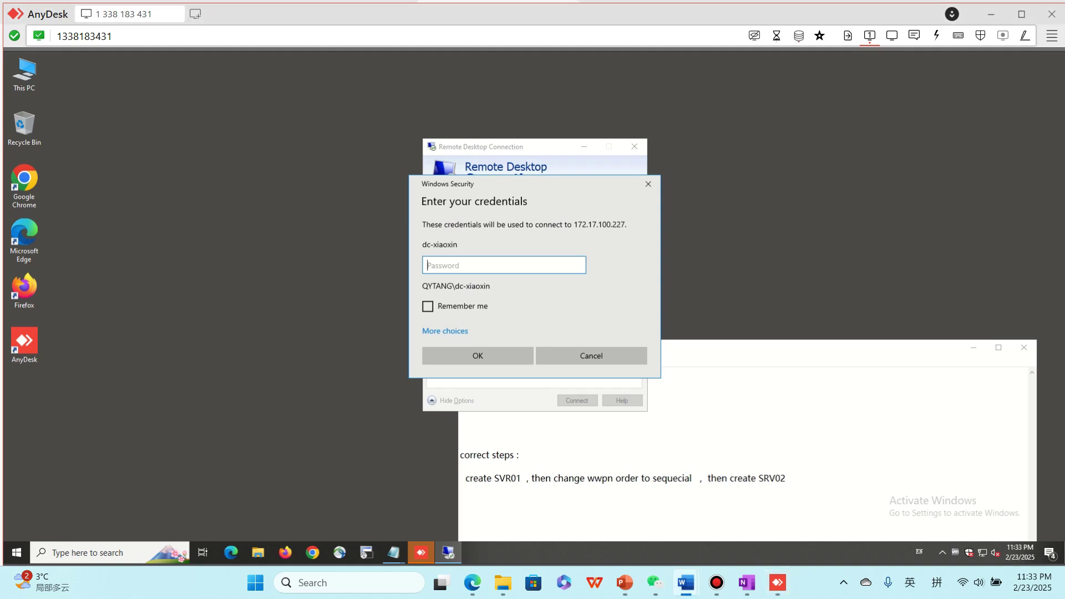
Enter the account password and accept the certificate warning to finish connecting
{"action": "key", "text": "alt+Tab"}
{"action": "key", "text": "ctrl+v"}
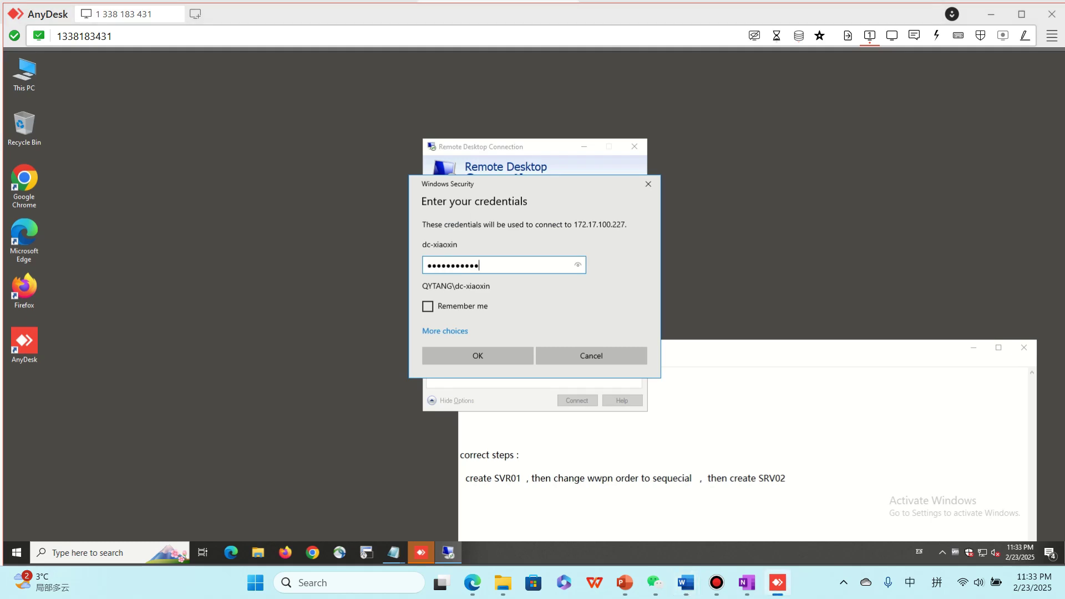
{"action": "key", "text": "Return"}
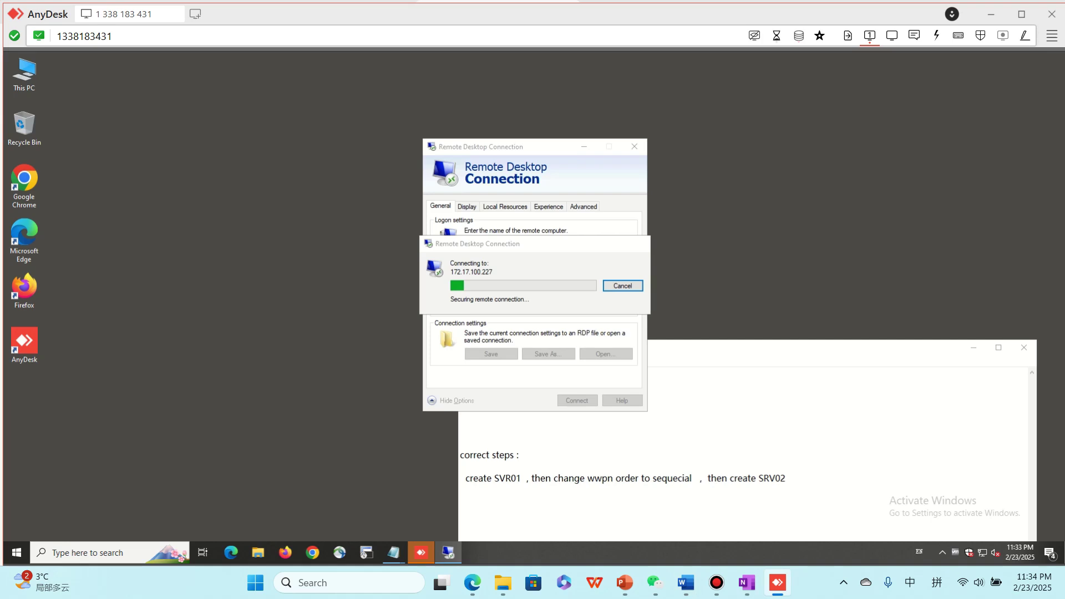
{"action": "key", "text": "alt+y"}
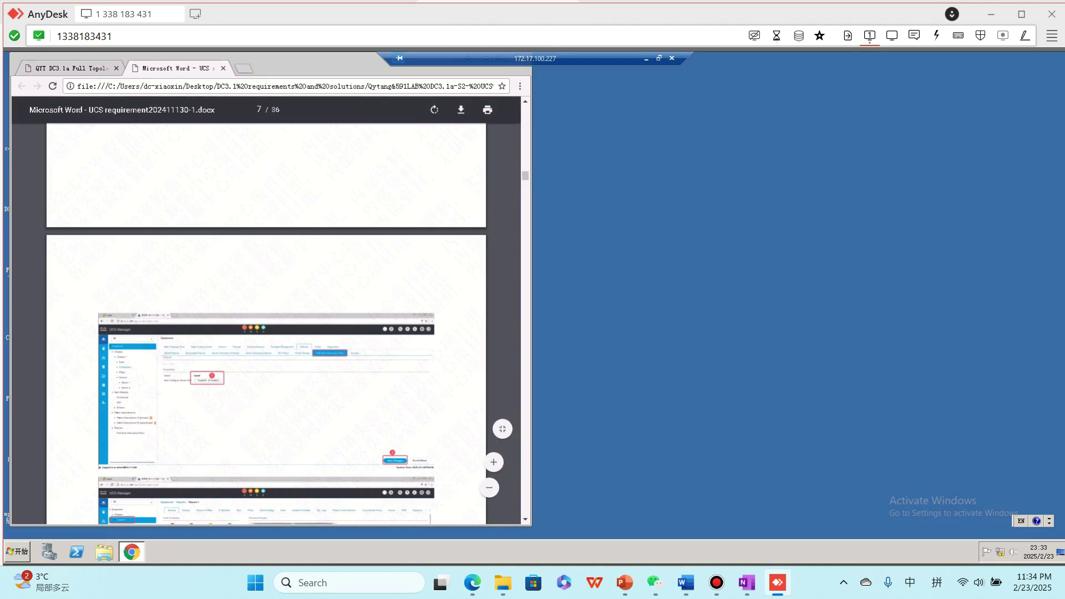
Move the Chrome PDF window right and open the 'DC lab share file' DCFile share
{"action": "left_click_drag", "start_coordinate": [333, 67], "coordinate": [736, 94]}
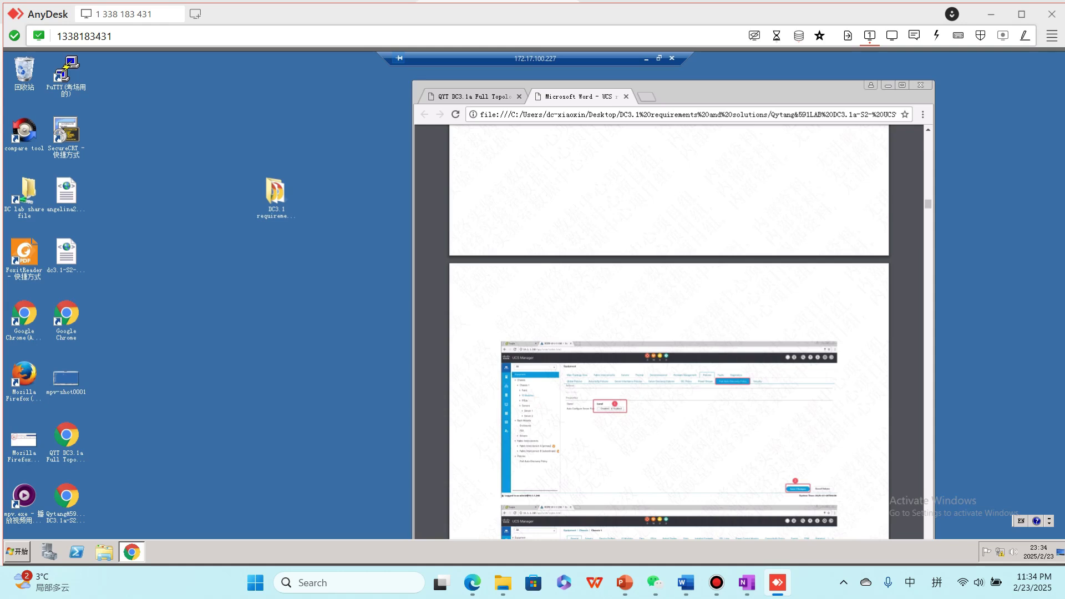
{"action": "left_click", "coordinate": [66, 133]}
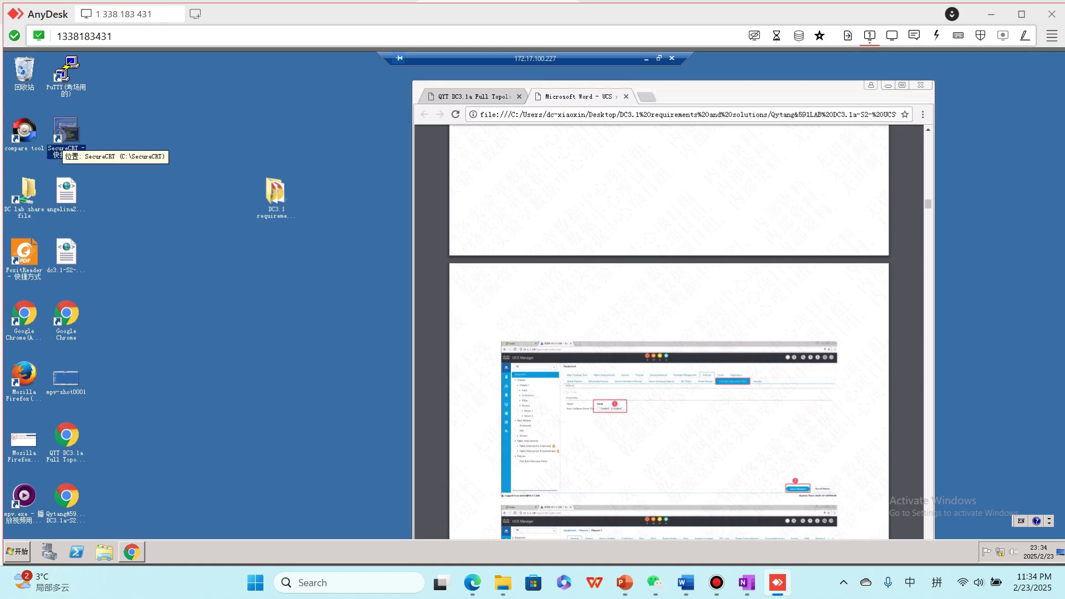
{"action": "double_click", "coordinate": [24, 191]}
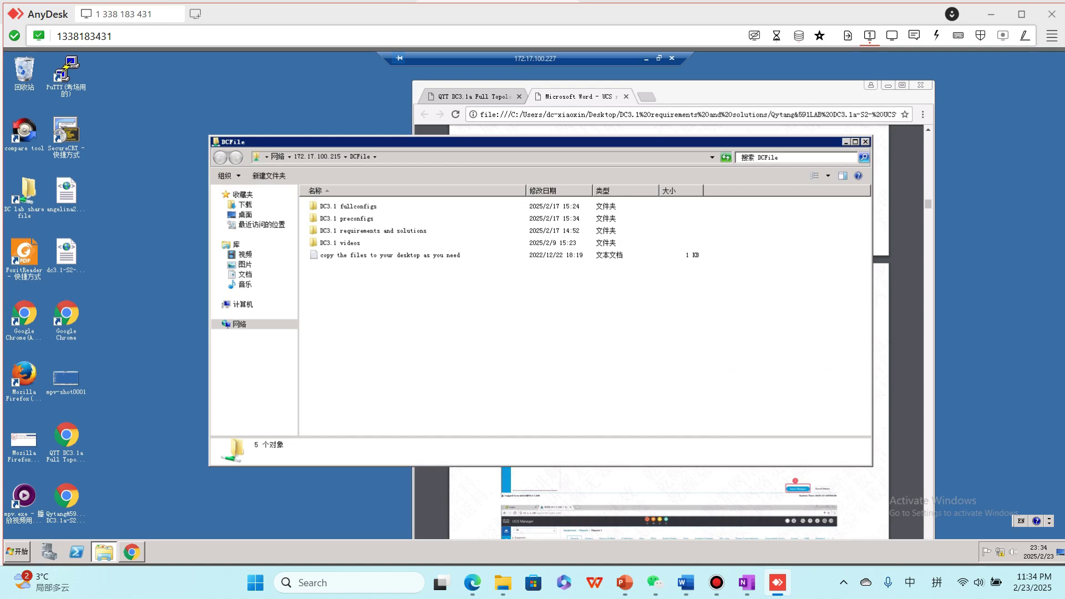
Copy the DC3.1 requirements and solutions folder to the desktop, merging without overwriting files
{"action": "left_click", "coordinate": [373, 231]}
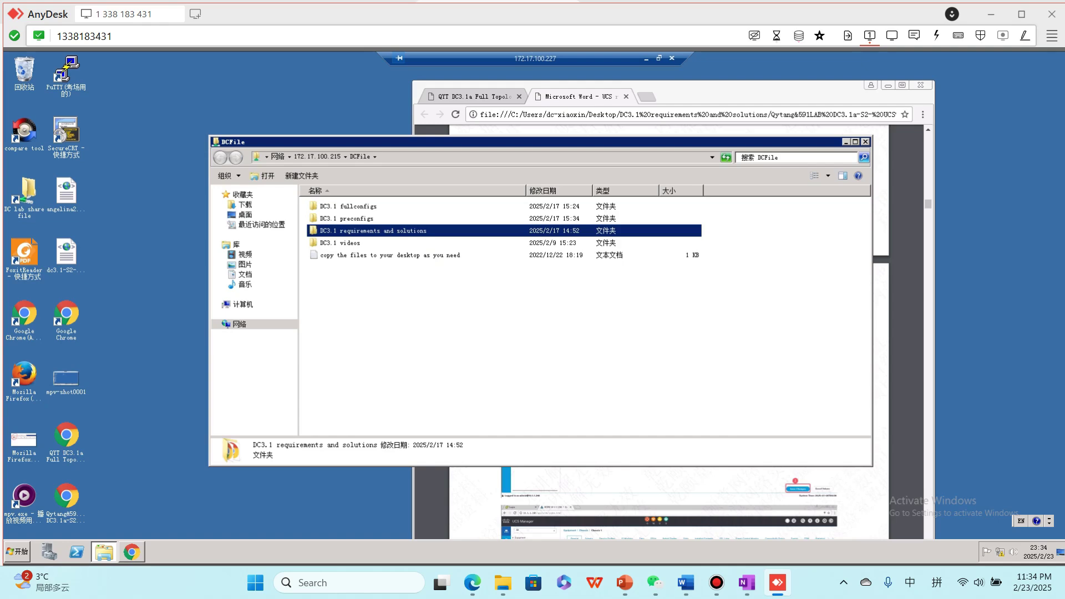
{"action": "right_click", "coordinate": [359, 231]}
{"action": "left_click", "coordinate": [389, 297]}
{"action": "key", "text": "alt+F4"}
{"action": "key", "text": "ctrl+v"}
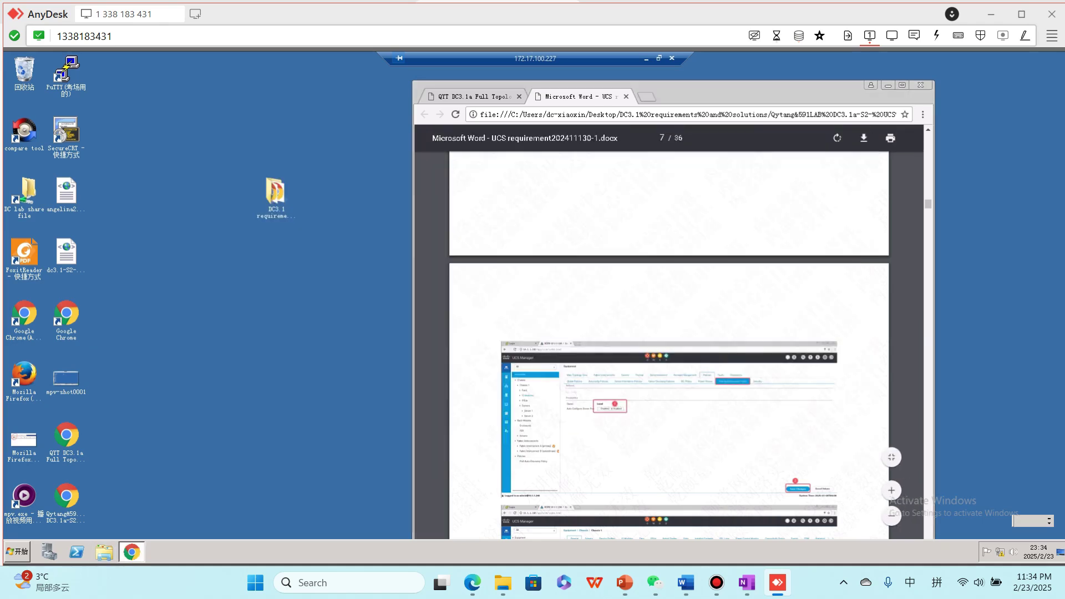
{"action": "right_click", "coordinate": [185, 261]}
{"action": "key", "text": "p"}
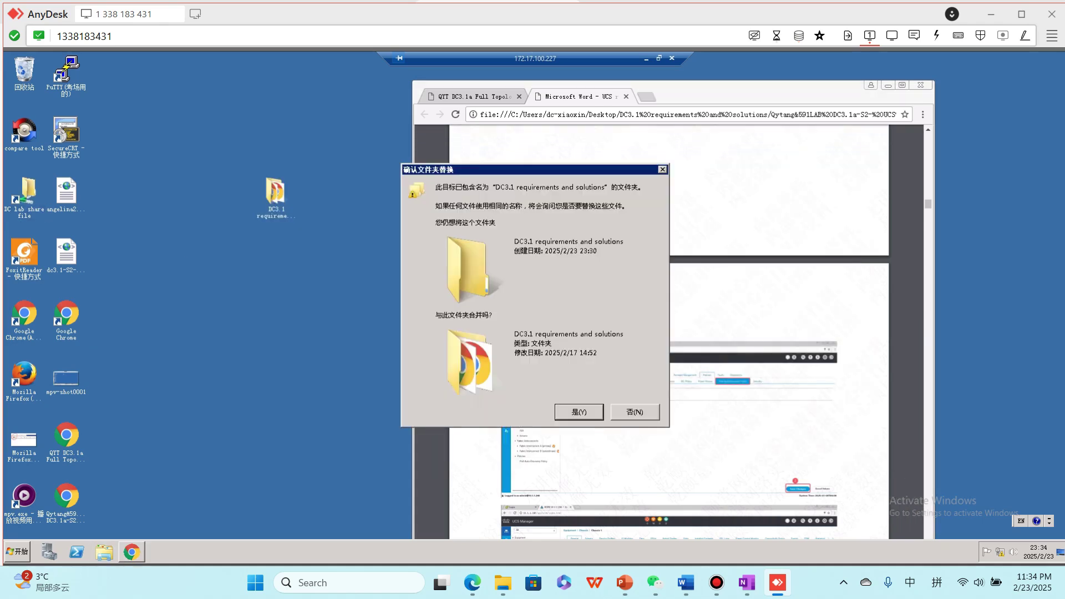
{"action": "key", "text": "Return"}
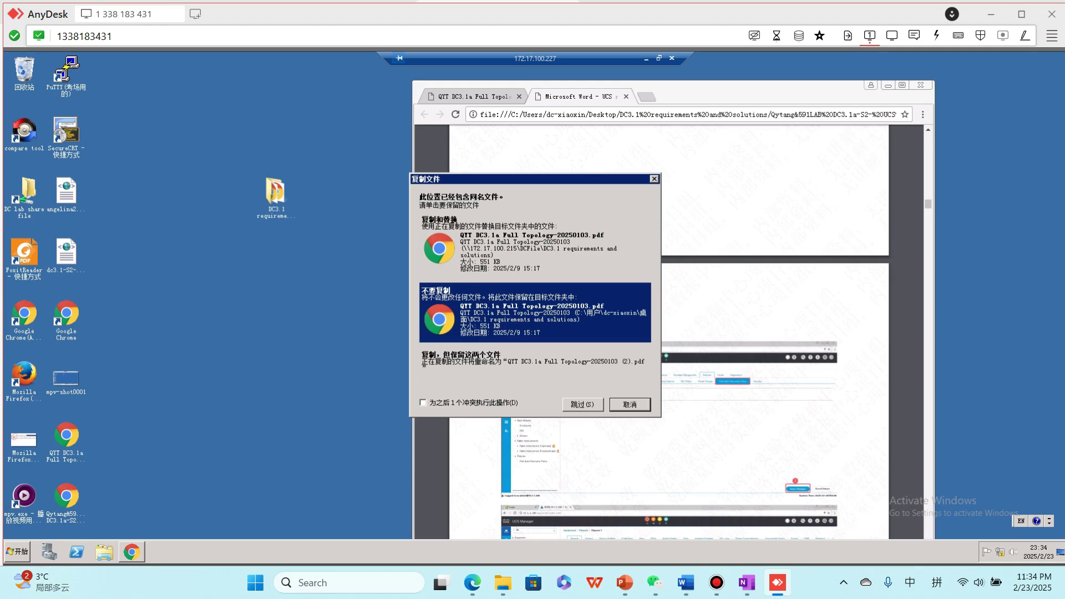
{"action": "key", "text": "Return"}
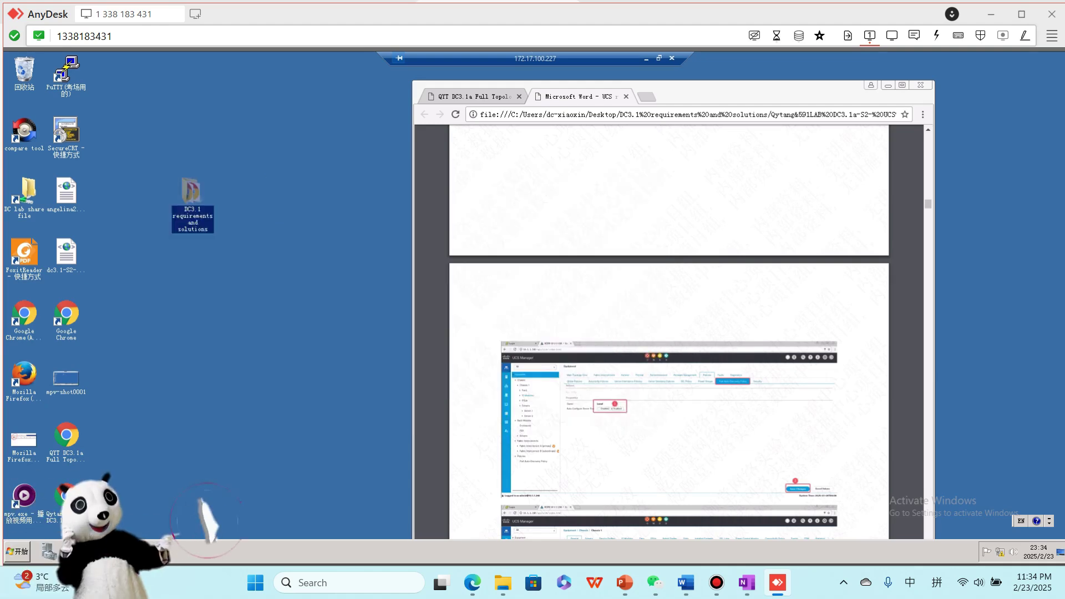
Open the copied folder on the desktop and select the UCS requirement document
{"action": "double_click", "coordinate": [191, 194]}
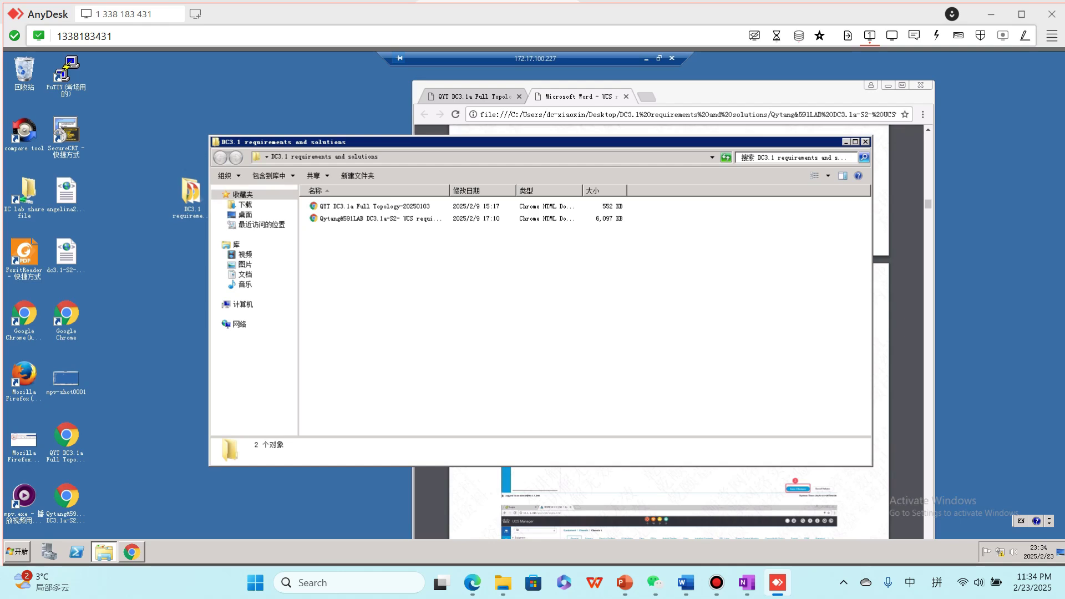
{"action": "left_click", "coordinate": [355, 205]}
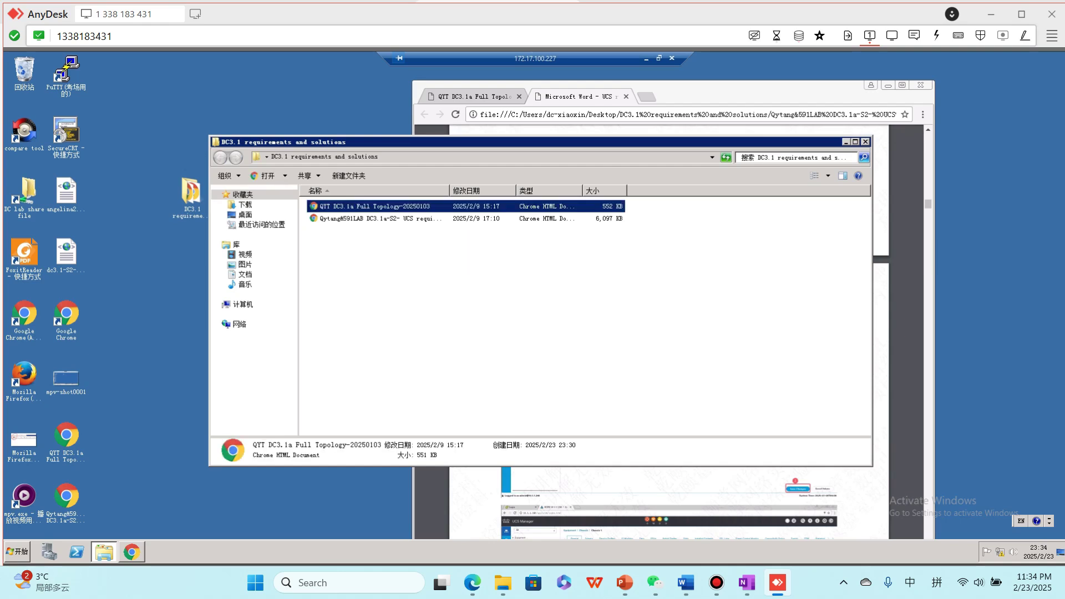
{"action": "left_click", "coordinate": [377, 218]}
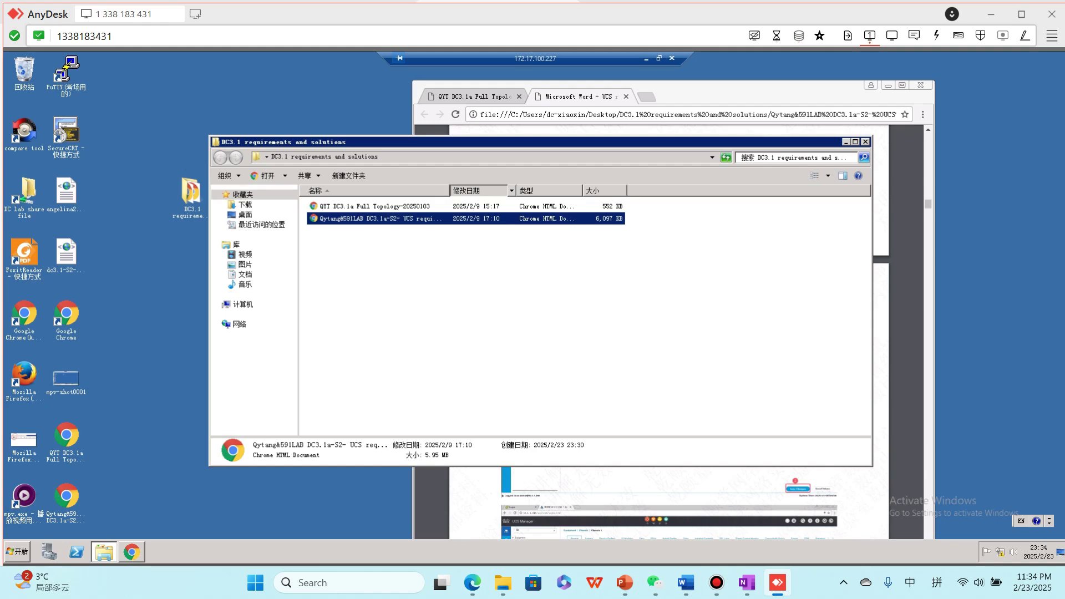
Open UCS requirement20241130-1 in Chrome and maximize the window
{"action": "double_click", "coordinate": [449, 190]}
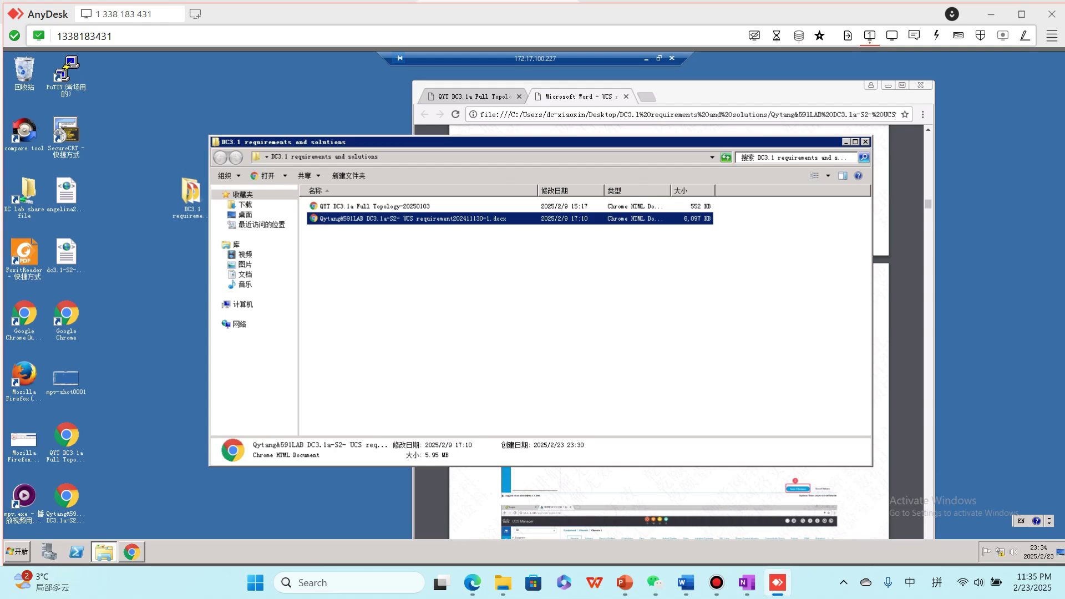
{"action": "double_click", "coordinate": [377, 218]}
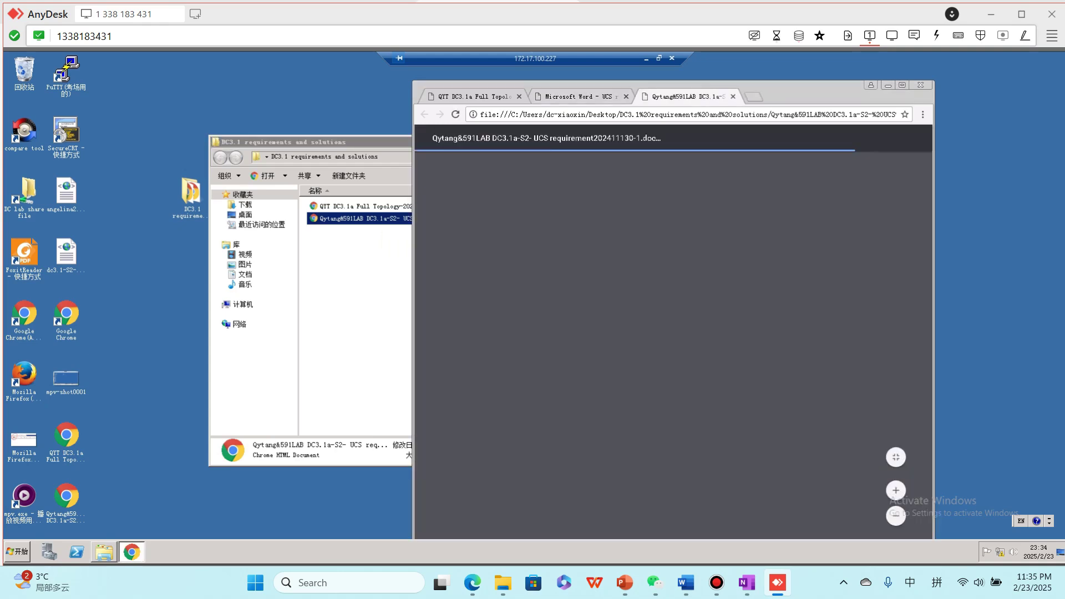
{"action": "left_click", "coordinate": [902, 85]}
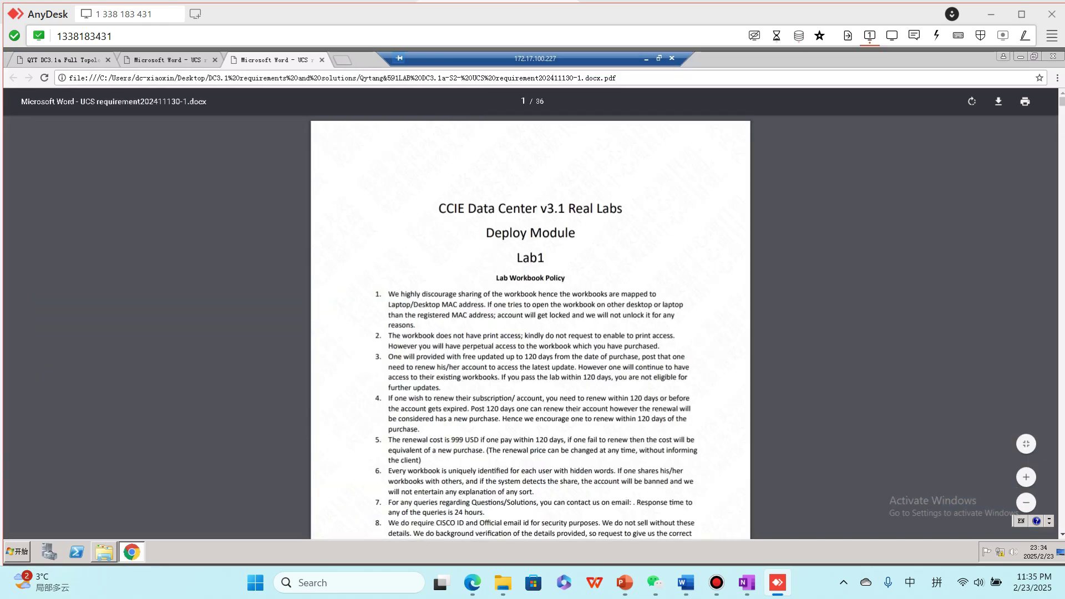
Scroll through the VLAN, VSAN and 2.3 LAN/SAN uplink requirements, then switch to the Full Topology tab
{"action": "scroll", "coordinate": [530, 328], "scroll_direction": "down", "scroll_amount": 10}
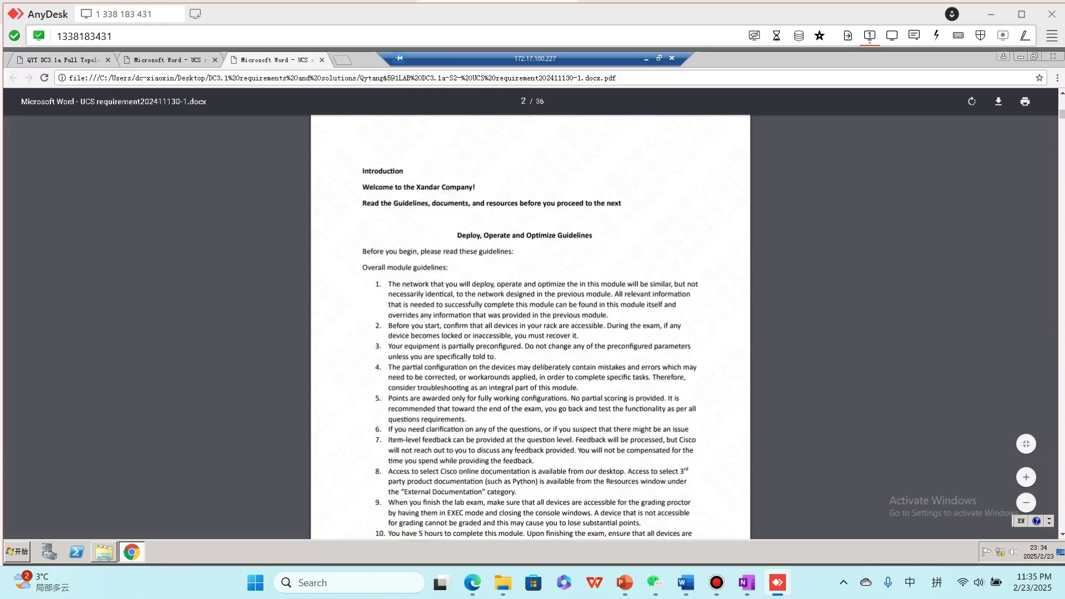
{"action": "scroll", "coordinate": [530, 327], "scroll_direction": "down", "scroll_amount": 15}
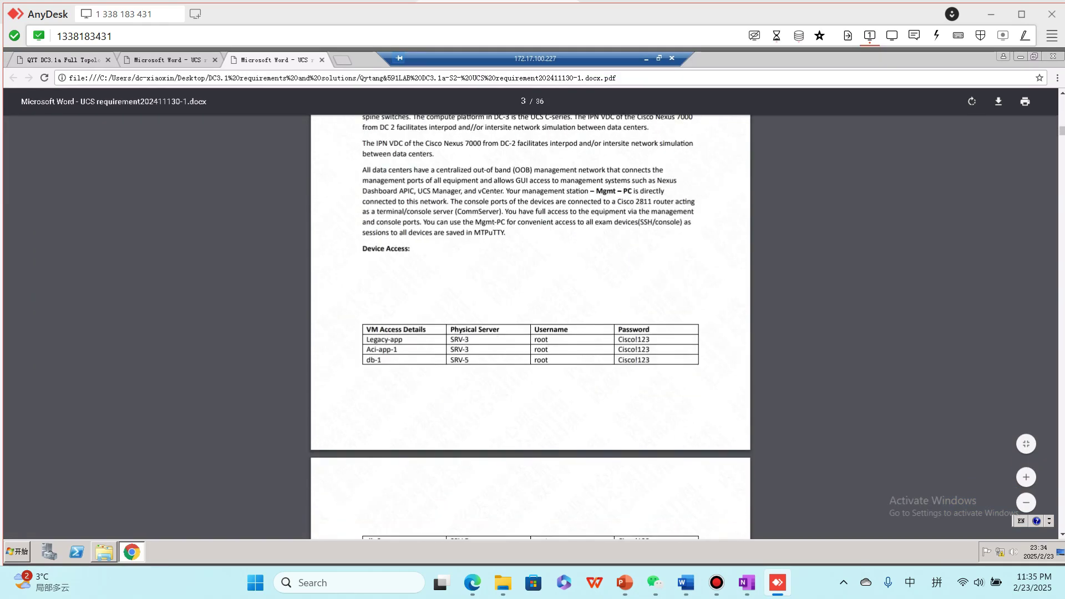
{"action": "scroll", "coordinate": [530, 328], "scroll_direction": "down", "scroll_amount": 15}
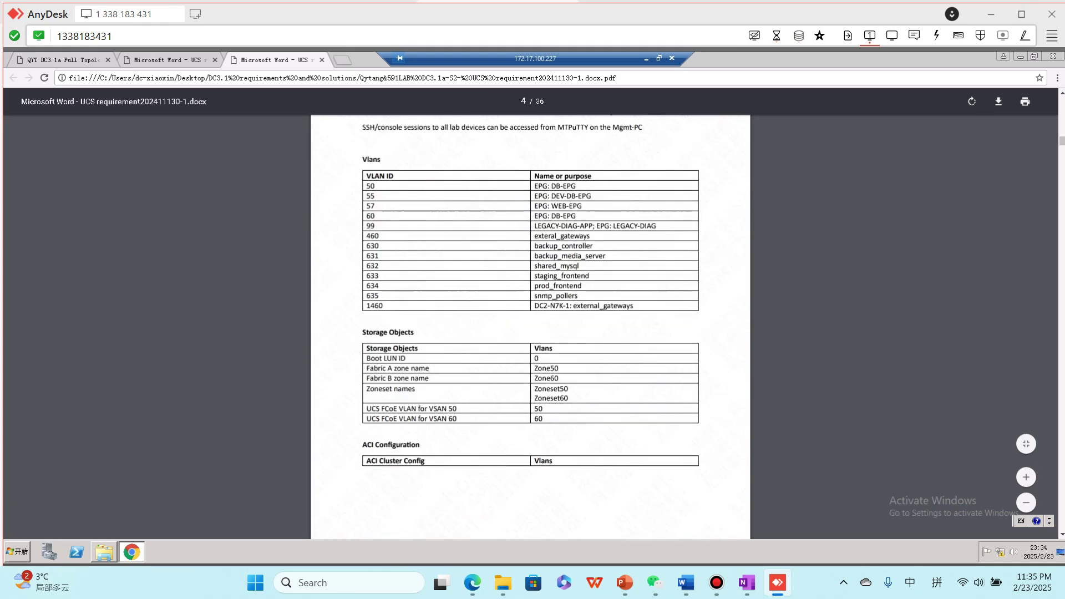
{"action": "scroll", "coordinate": [530, 327], "scroll_direction": "down", "scroll_amount": 15}
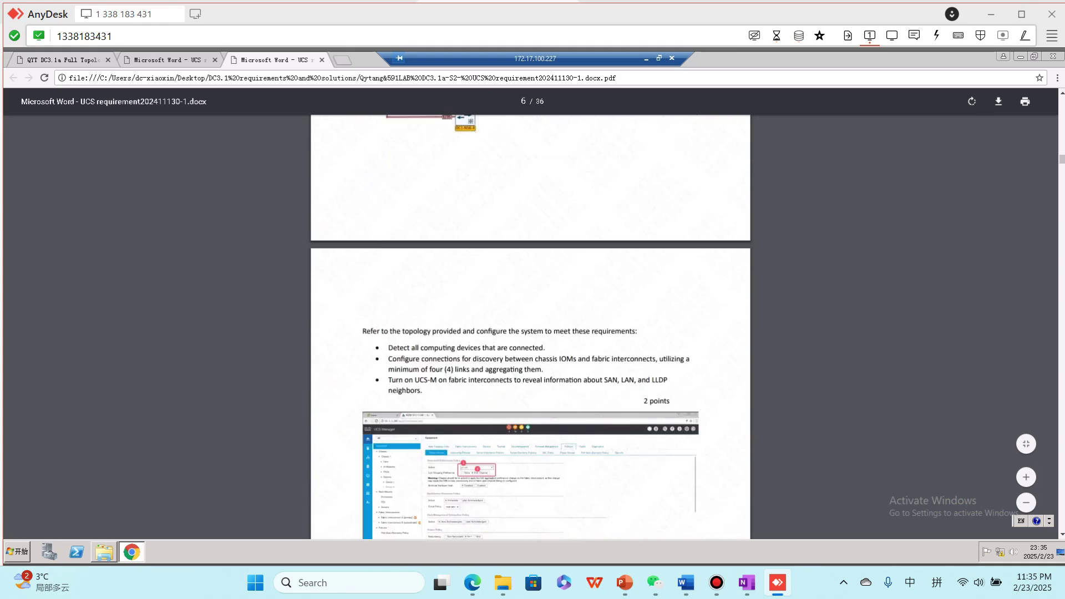
{"action": "scroll", "coordinate": [530, 327], "scroll_direction": "down", "scroll_amount": 15}
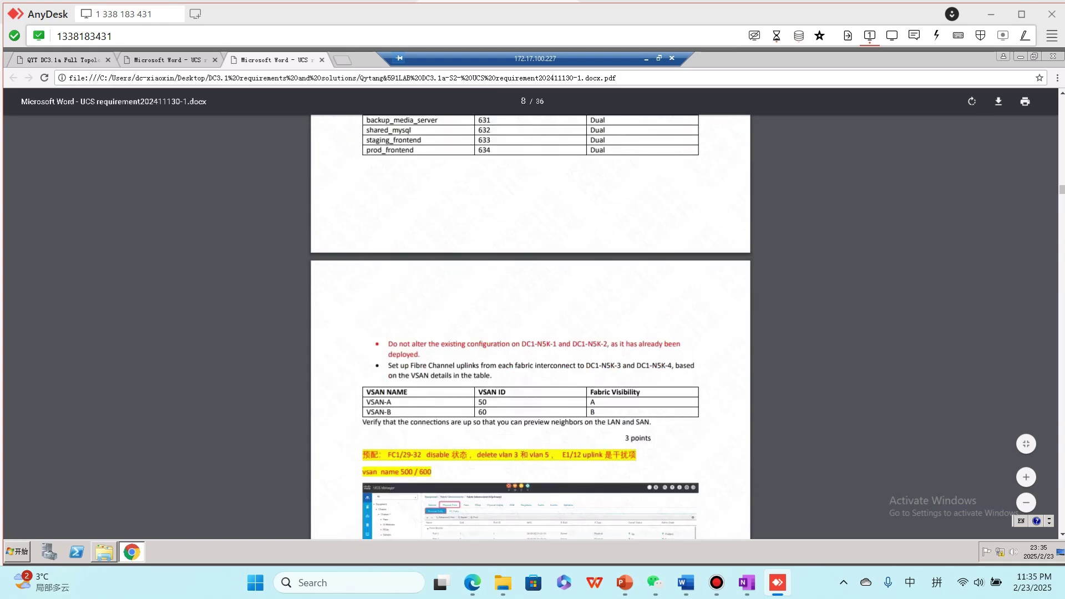
{"action": "scroll", "coordinate": [530, 327], "scroll_direction": "down", "scroll_amount": 10}
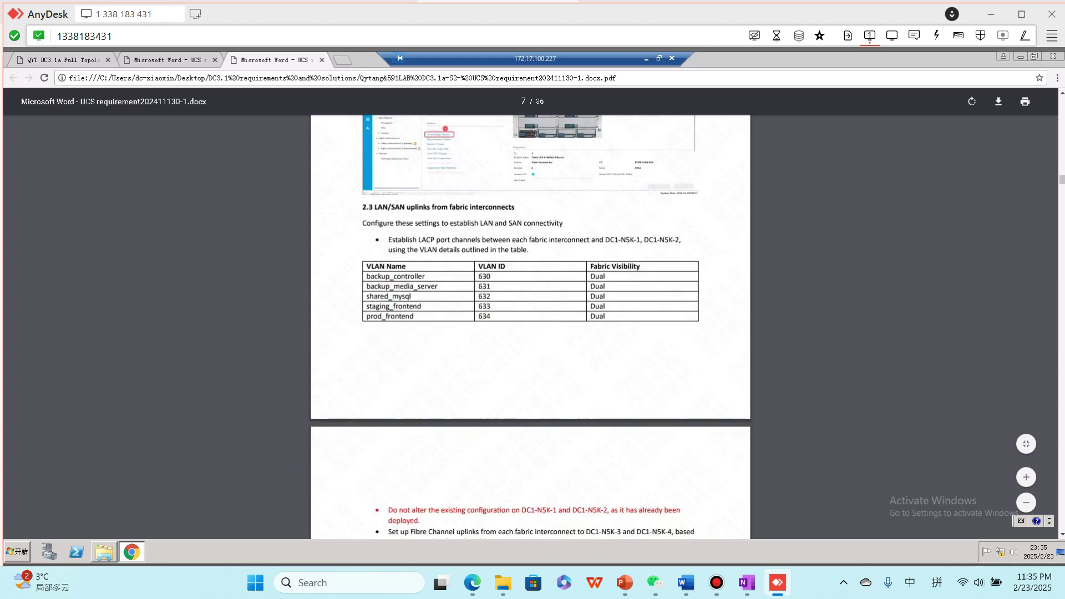
{"action": "left_click_drag", "start_coordinate": [363, 207], "coordinate": [396, 223]}
{"action": "scroll", "coordinate": [531, 327], "scroll_direction": "down", "scroll_amount": 10}
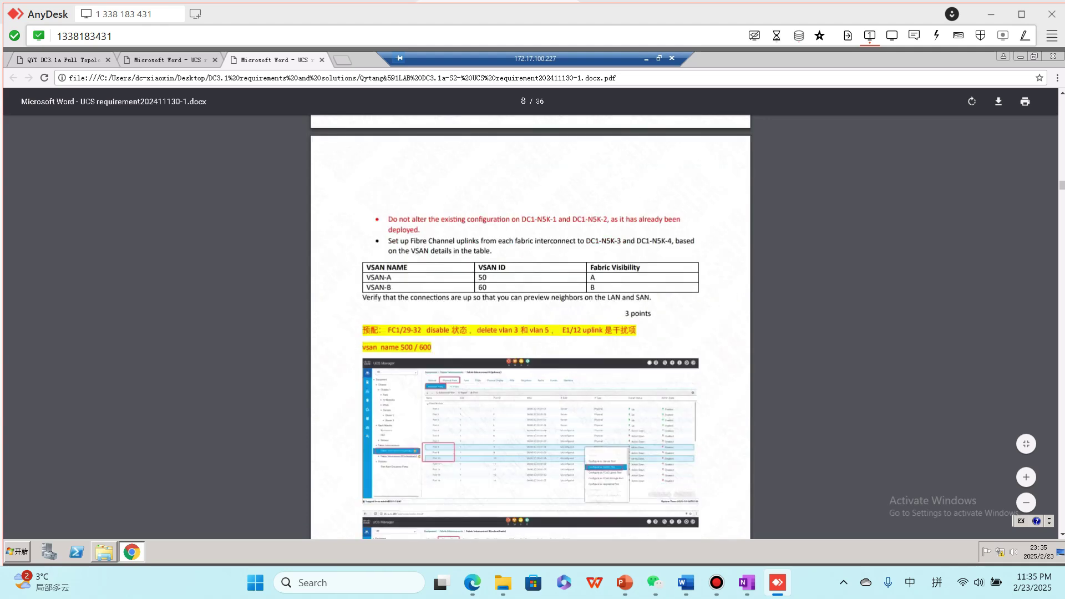
{"action": "scroll", "coordinate": [530, 327], "scroll_direction": "down", "scroll_amount": 5}
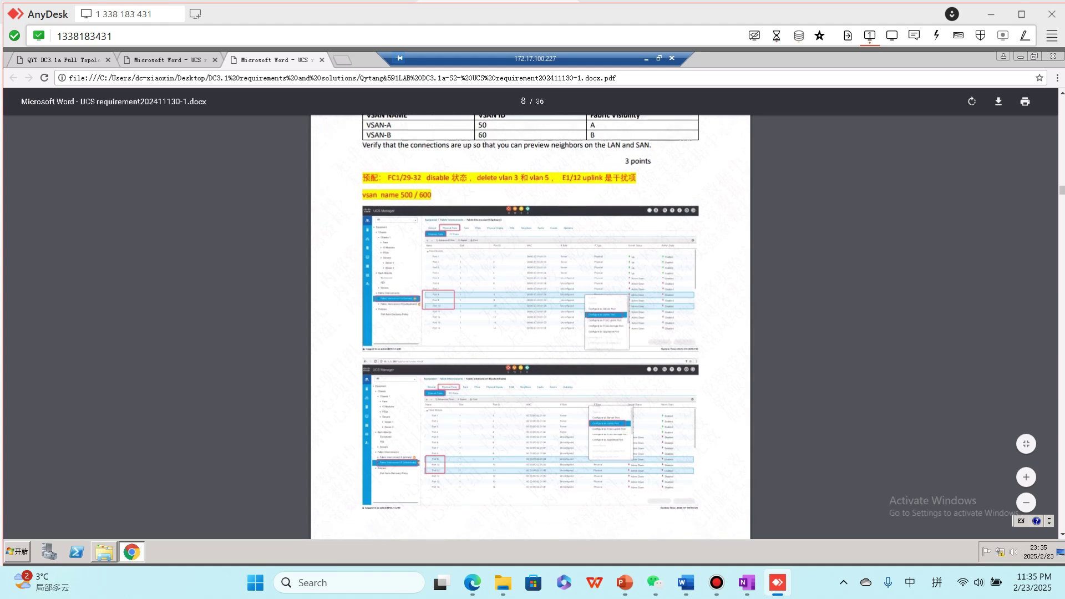
{"action": "scroll", "coordinate": [530, 328], "scroll_direction": "down", "scroll_amount": 8}
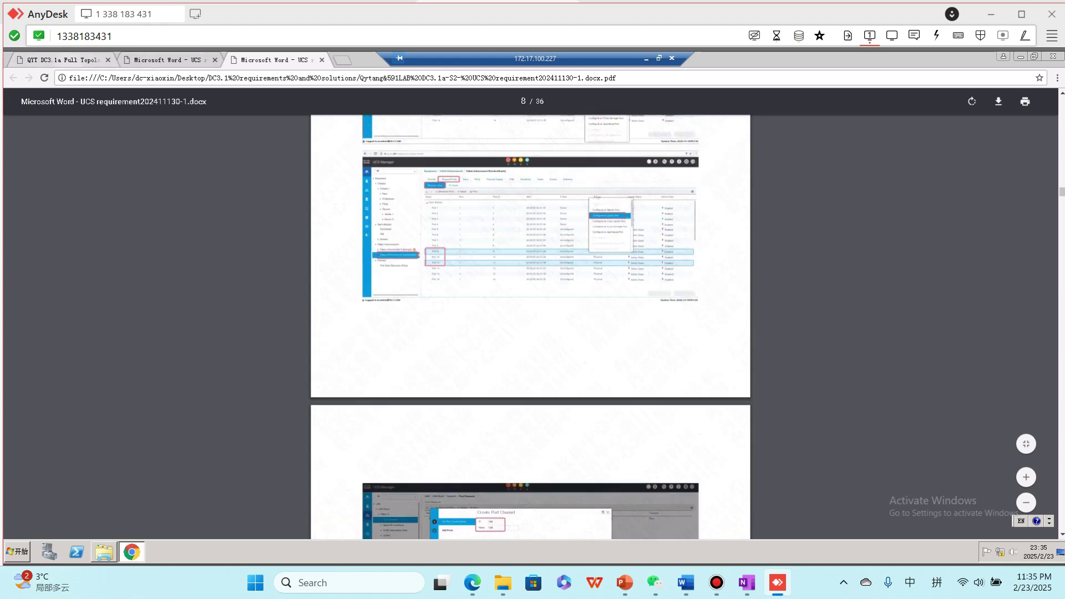
{"action": "left_click", "coordinate": [61, 60]}
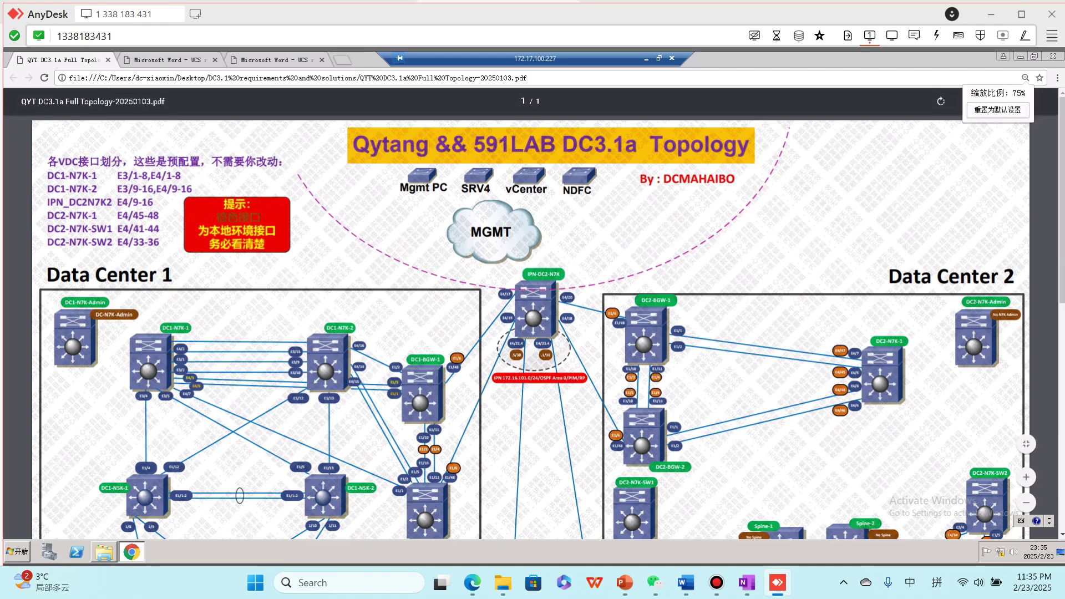
Zoom the DC3.1a topology diagram to 110% and scroll through the Data Center 1 interconnects
{"action": "key", "text": "ctrl+plus"}
{"action": "key", "text": "ctrl+plus"}
{"action": "key", "text": "ctrl+plus"}
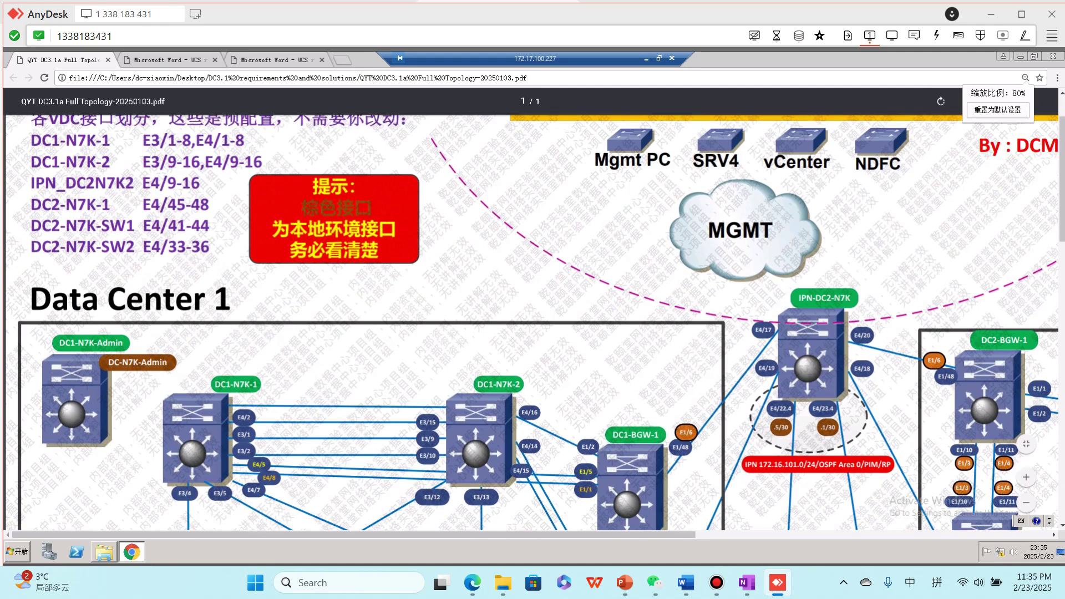
{"action": "scroll", "coordinate": [533, 322], "scroll_direction": "down", "scroll_amount": 1}
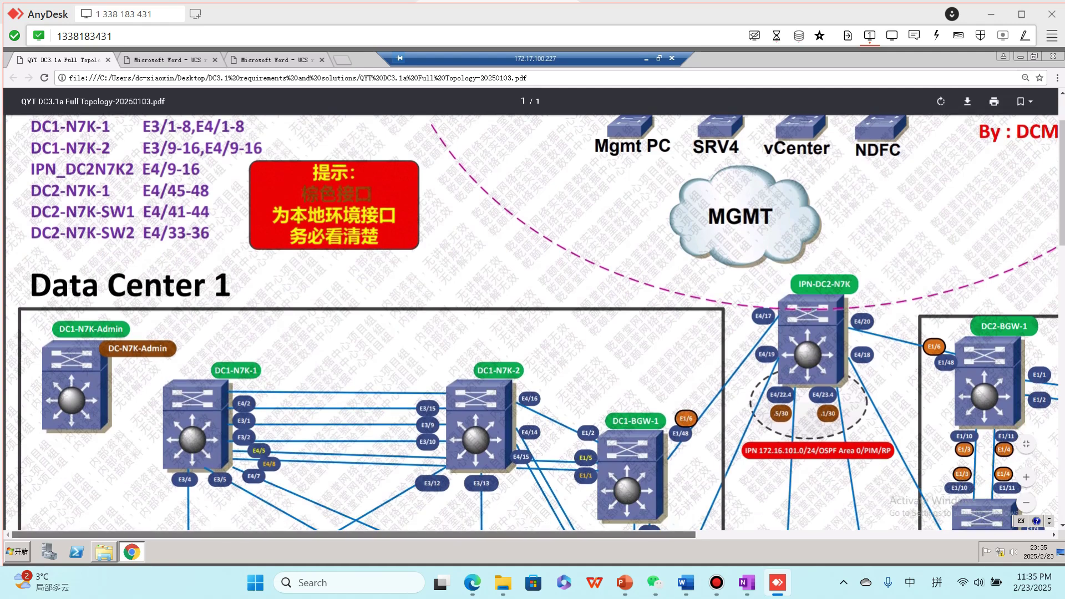
{"action": "key", "text": "ctrl+plus"}
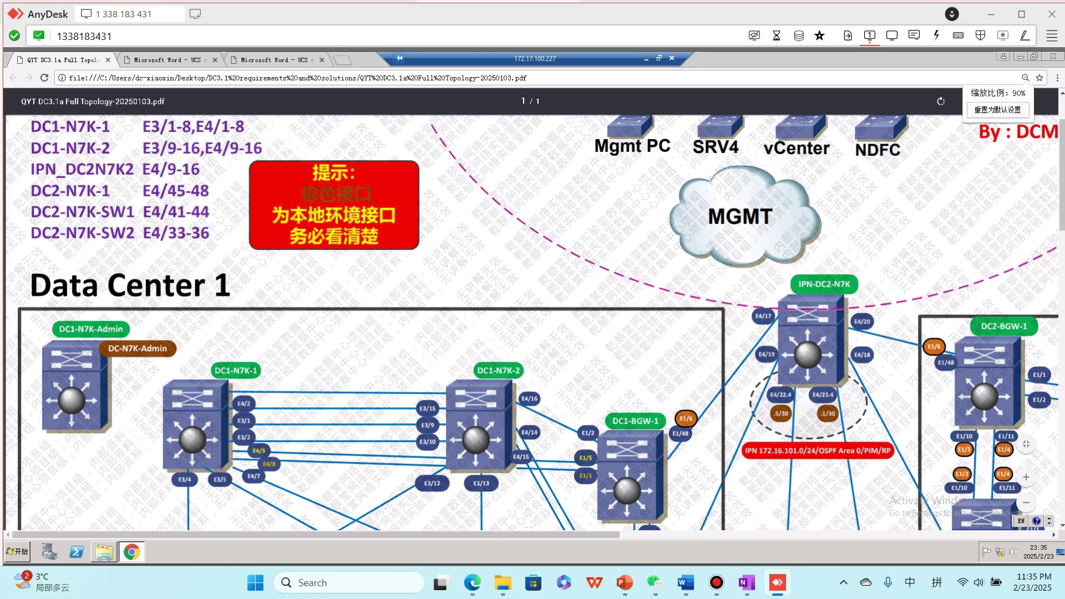
{"action": "key", "text": "ctrl+plus"}
{"action": "key", "text": "ctrl+plus"}
{"action": "key", "text": "ctrl+plus"}
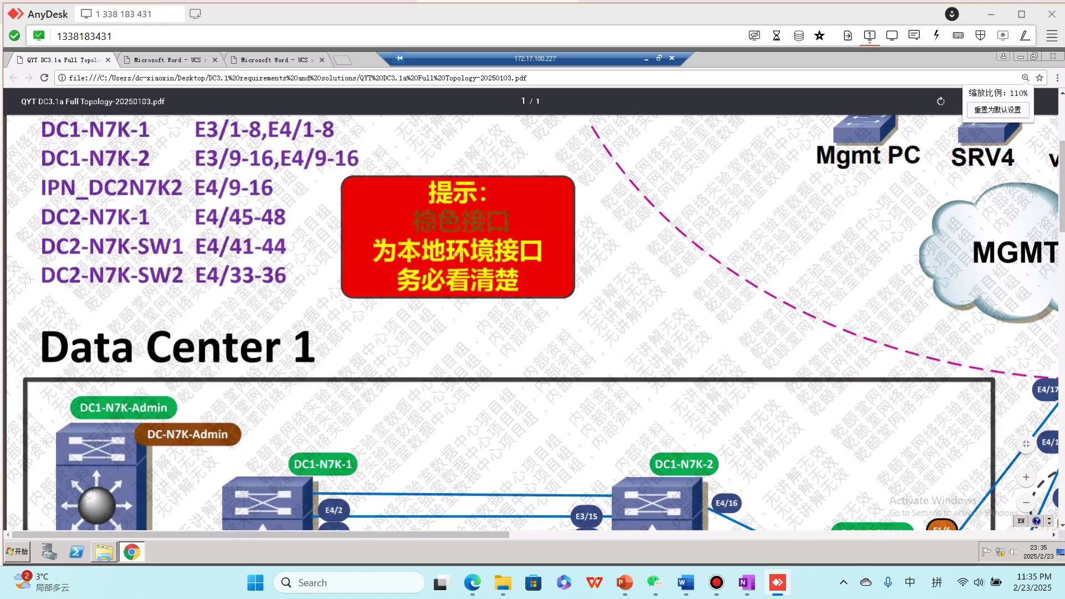
{"action": "scroll", "coordinate": [533, 322], "scroll_direction": "down", "scroll_amount": 5}
{"action": "scroll", "coordinate": [533, 322], "scroll_direction": "down", "scroll_amount": 3}
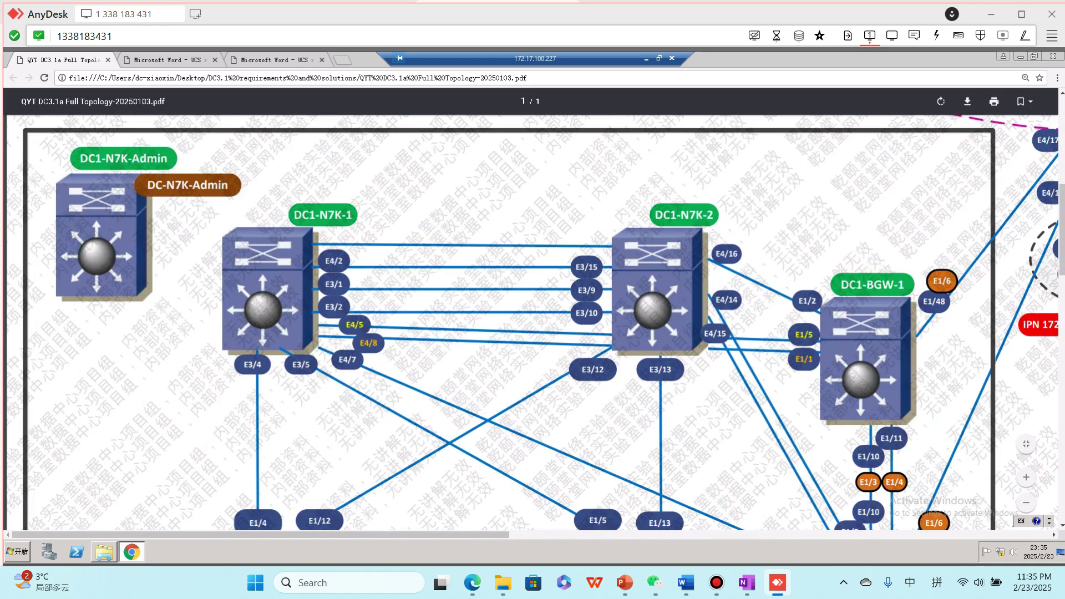
{"action": "scroll", "coordinate": [533, 322], "scroll_direction": "down", "scroll_amount": 4}
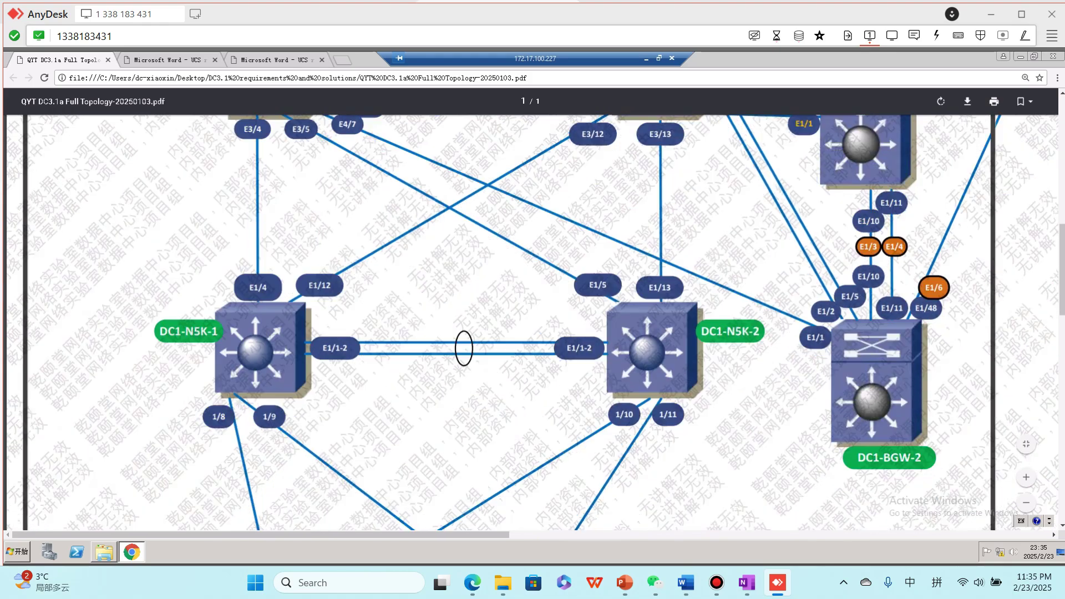
{"action": "scroll", "coordinate": [533, 322], "scroll_direction": "up", "scroll_amount": 8}
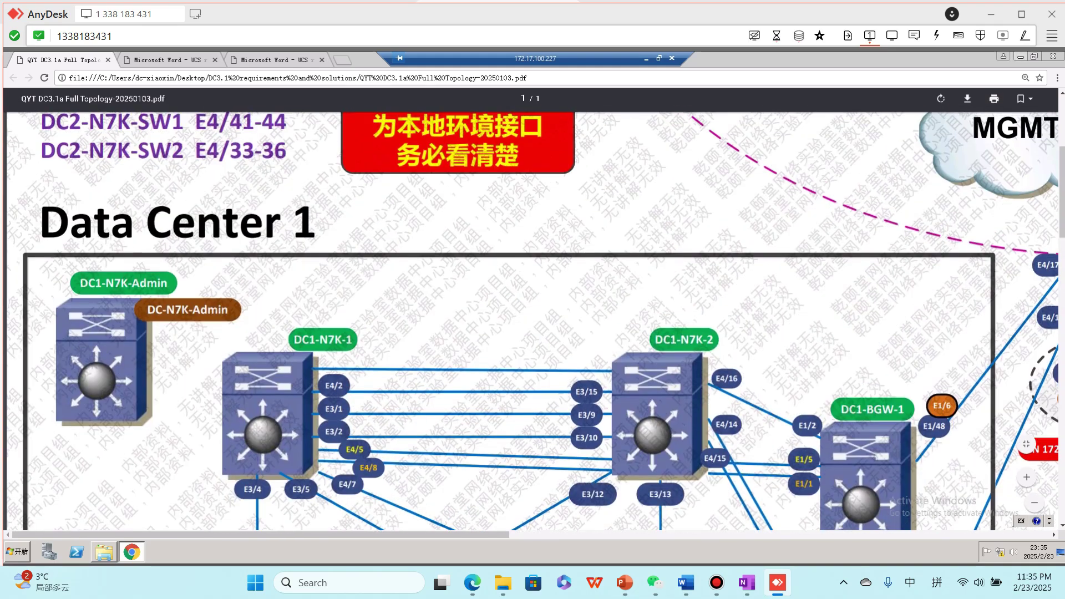
Minimise the topology PDF, close the requirements folder, and launch Google Chrome from its desktop shortcut
{"action": "left_click", "coordinate": [1020, 56]}
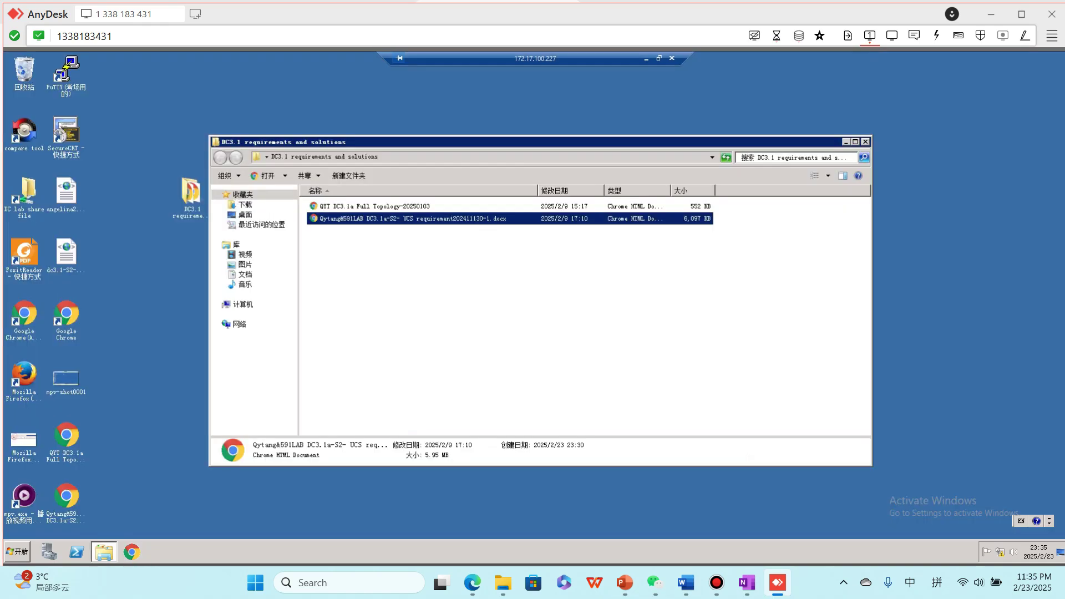
{"action": "left_click", "coordinate": [865, 141]}
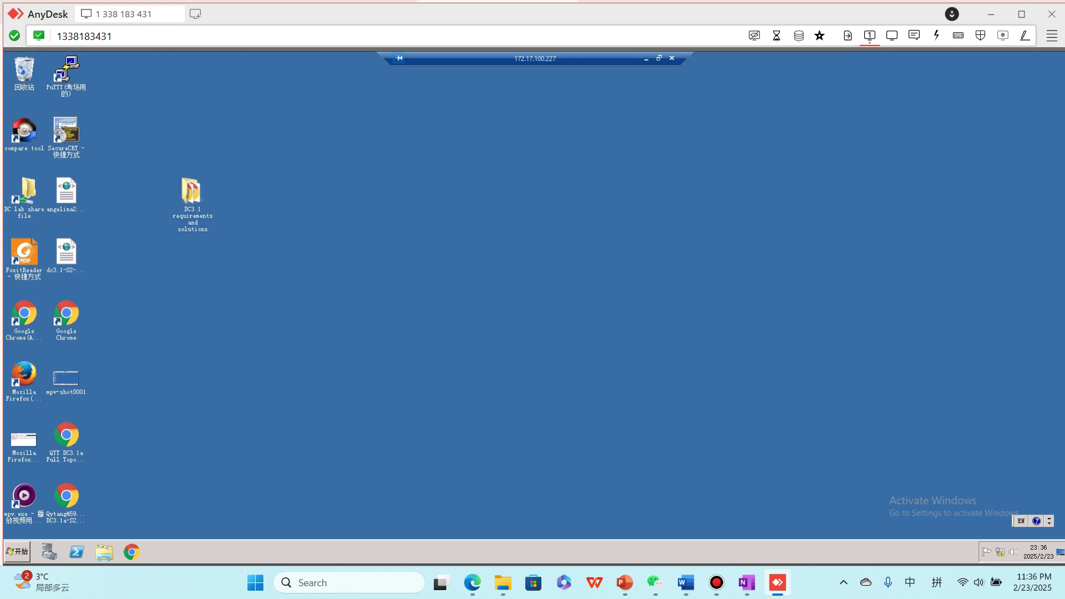
{"action": "left_click", "coordinate": [66, 436]}
{"action": "left_click", "coordinate": [66, 313]}
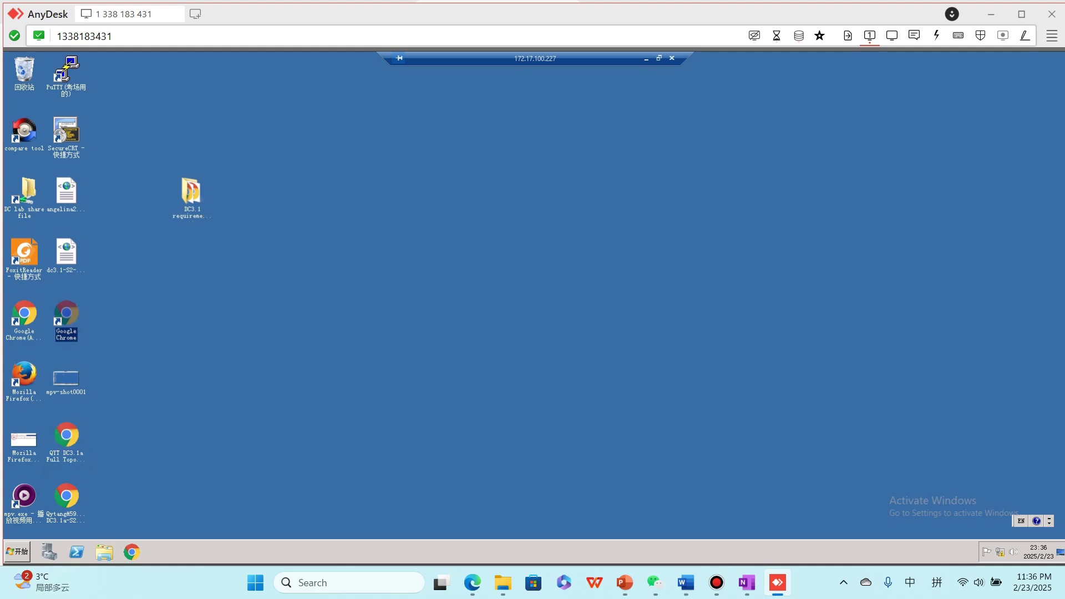
{"action": "left_click", "coordinate": [23, 374]}
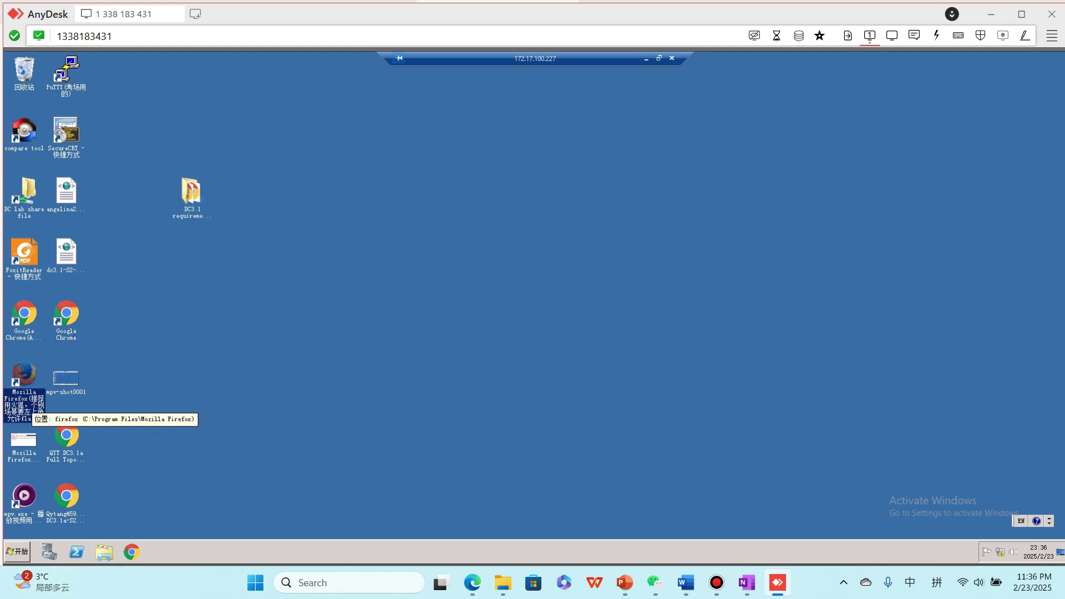
{"action": "left_click", "coordinate": [66, 314]}
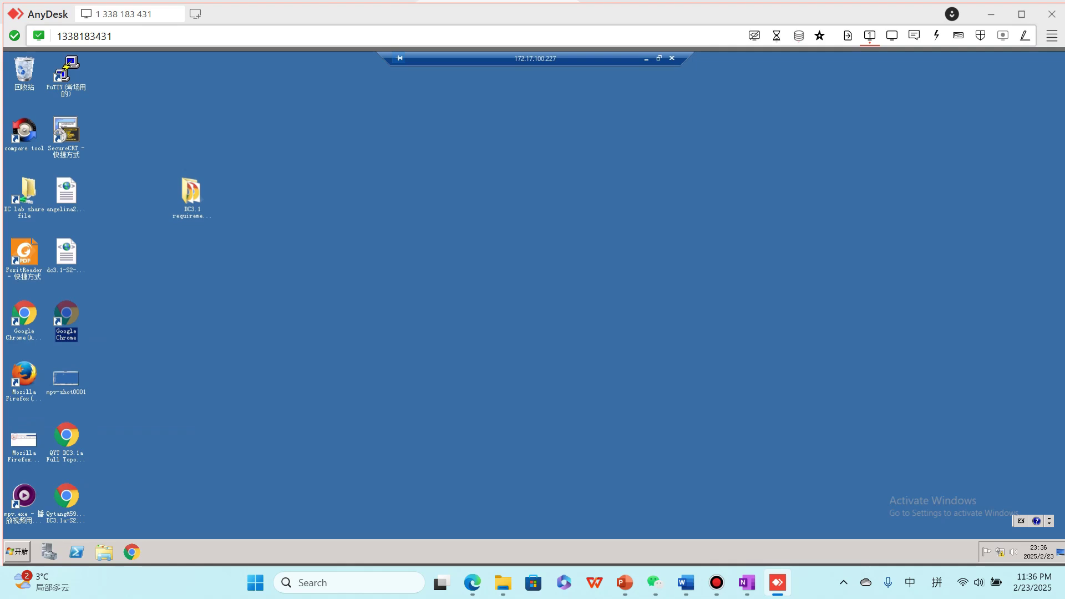
{"action": "key", "text": "Return"}
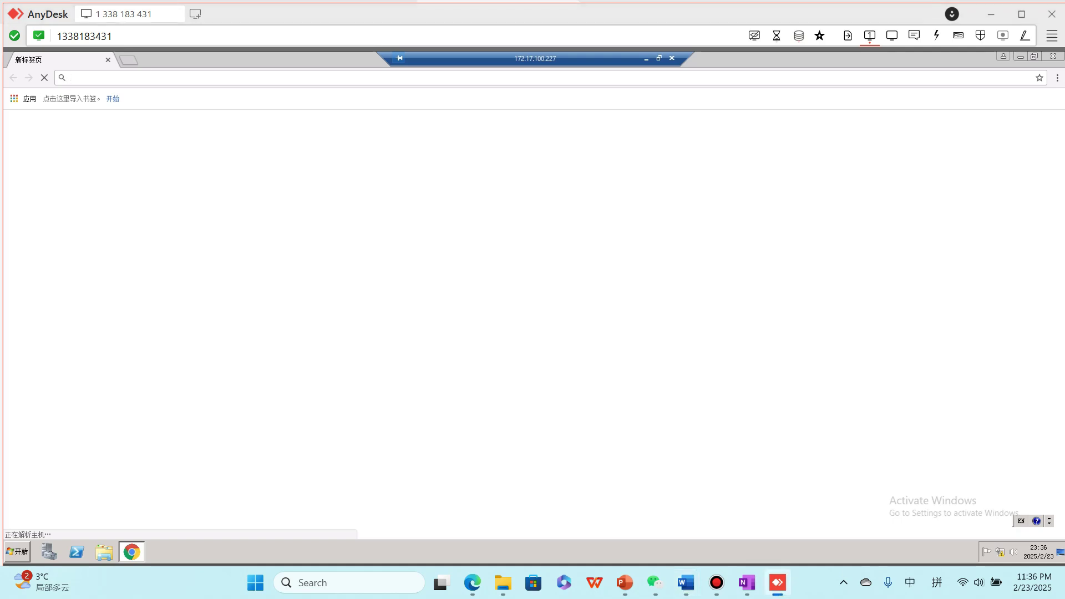
Load 10.1.1.240 in Chrome to reach the UCS Platform Emulator 4.1 page
{"action": "type", "text": "10"}
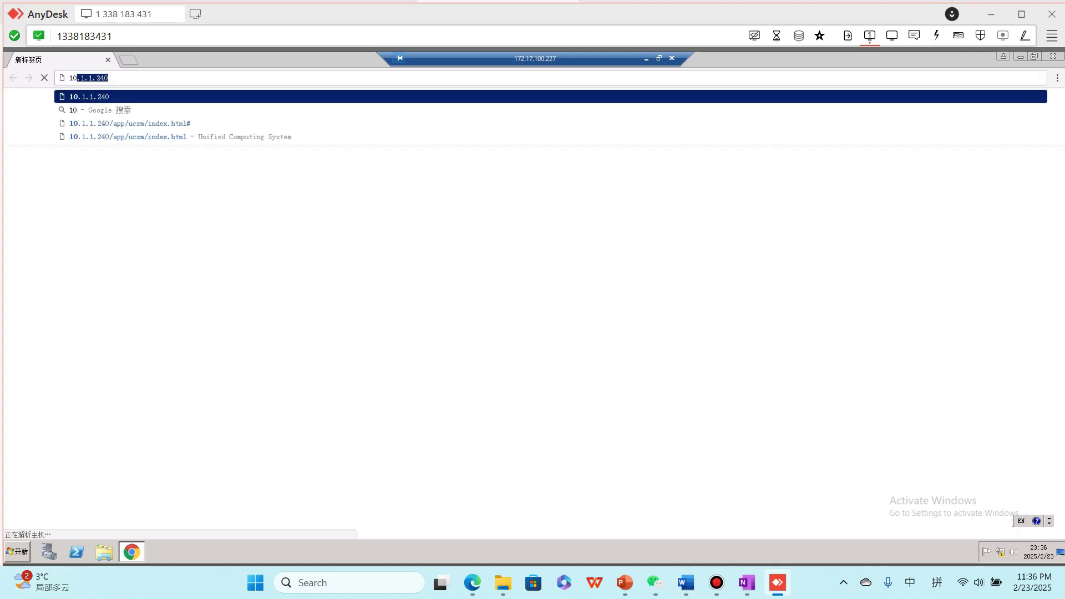
{"action": "type", "text": "."}
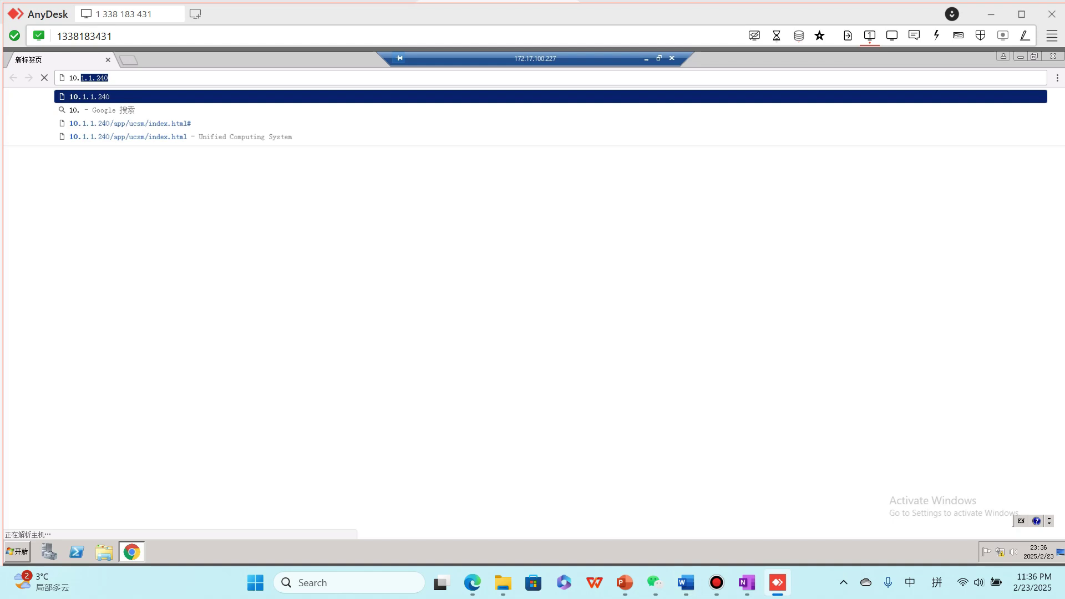
{"action": "type", "text": "1.1"}
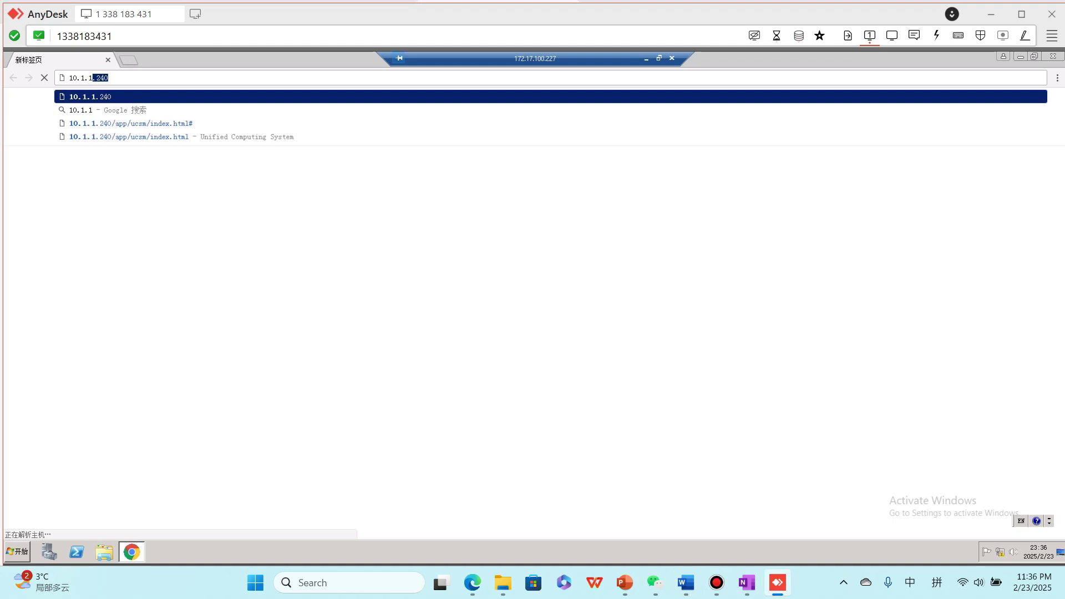
{"action": "type", "text": "."}
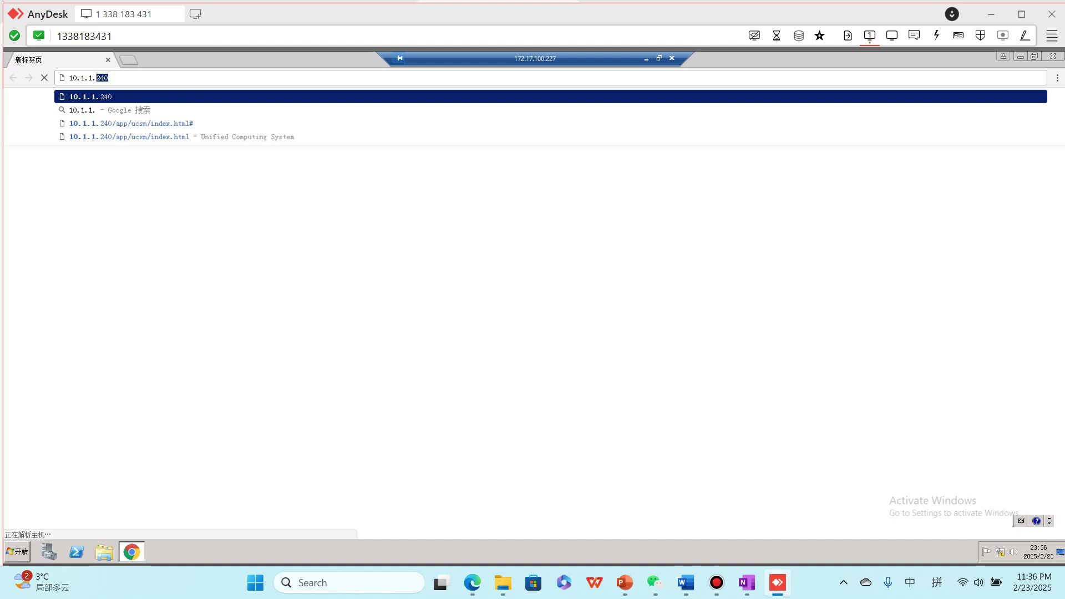
{"action": "type", "text": "240"}
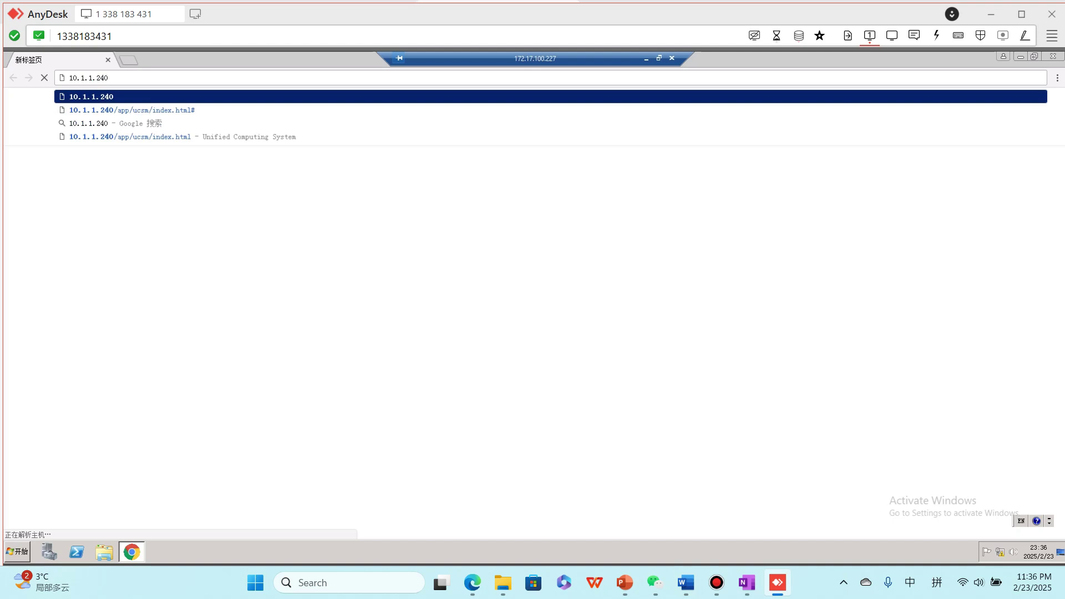
{"action": "key", "text": "Return"}
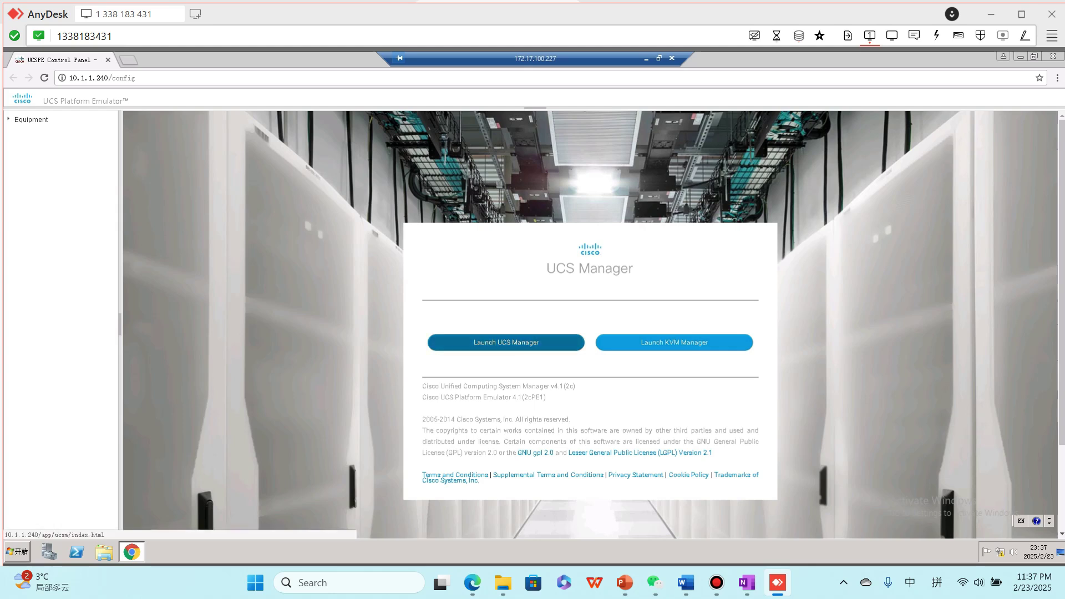
Launch UCS Manager and log in as admin with the account password to reach the UCSPE-10-1-1-240 properties
{"action": "left_click", "coordinate": [506, 342]}
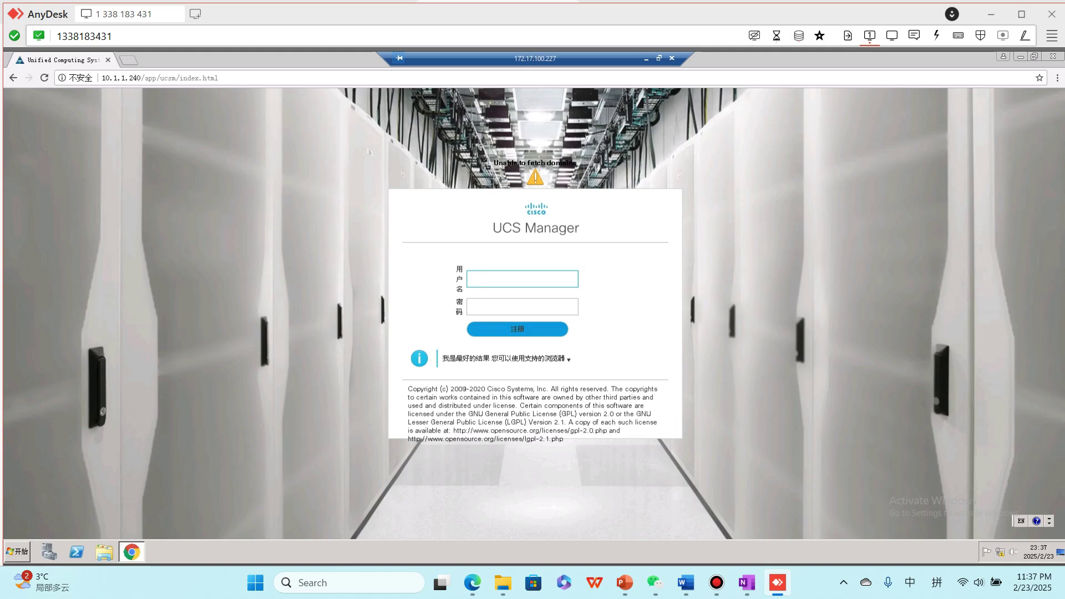
{"action": "type", "text": "a'd"}
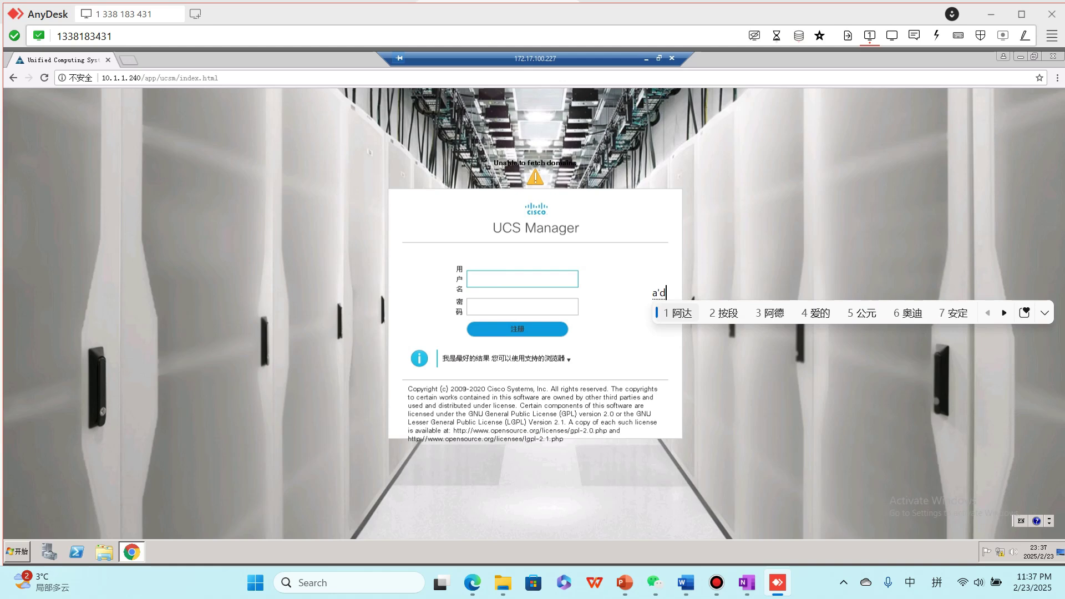
{"action": "key", "text": "shift"}
{"action": "type", "text": "dmin"}
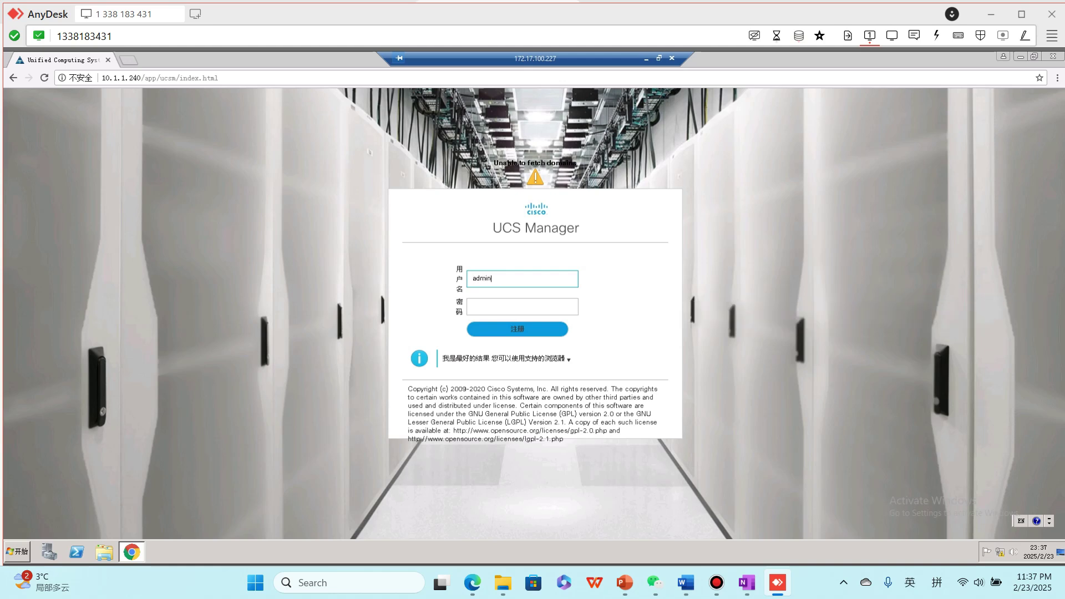
{"action": "left_click", "coordinate": [522, 306]}
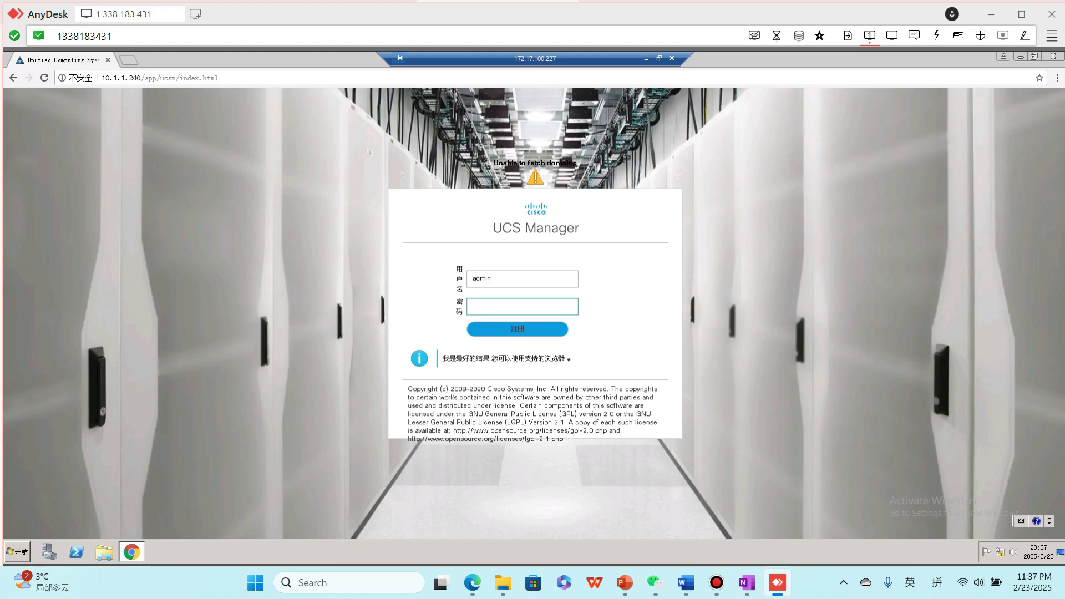
{"action": "type", "text": "*********"}
{"action": "key", "text": "Return"}
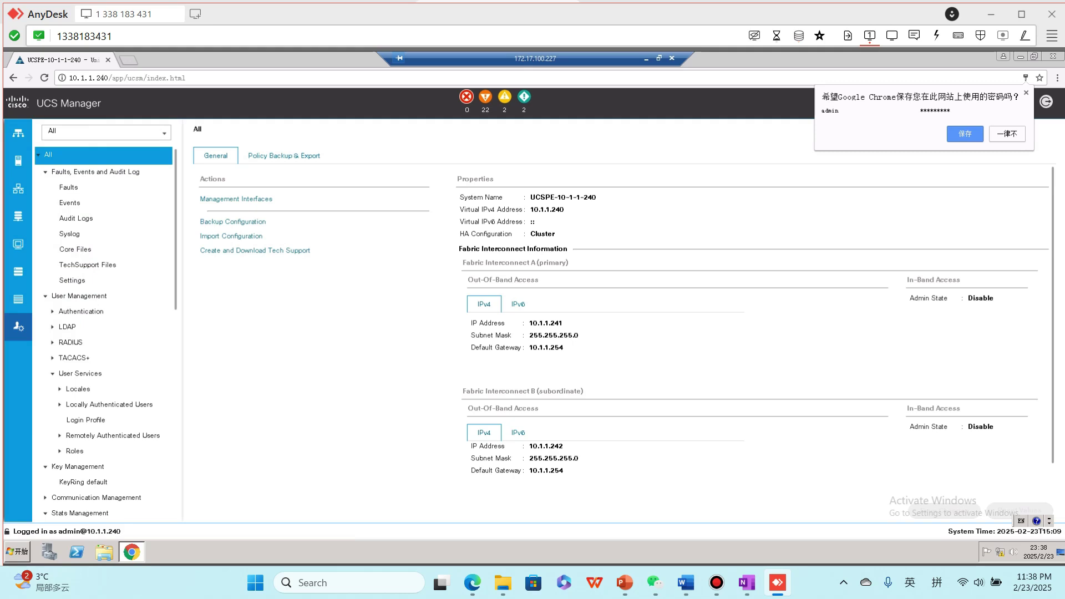
{"action": "mouse_move", "coordinate": [777, 583]}
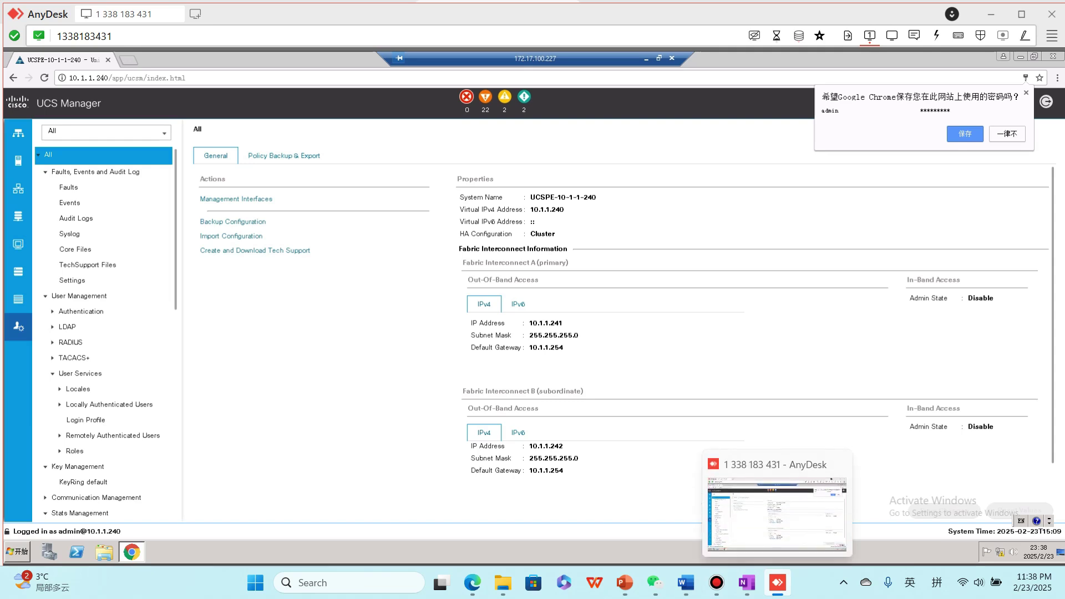
{"action": "mouse_move", "coordinate": [686, 583]}
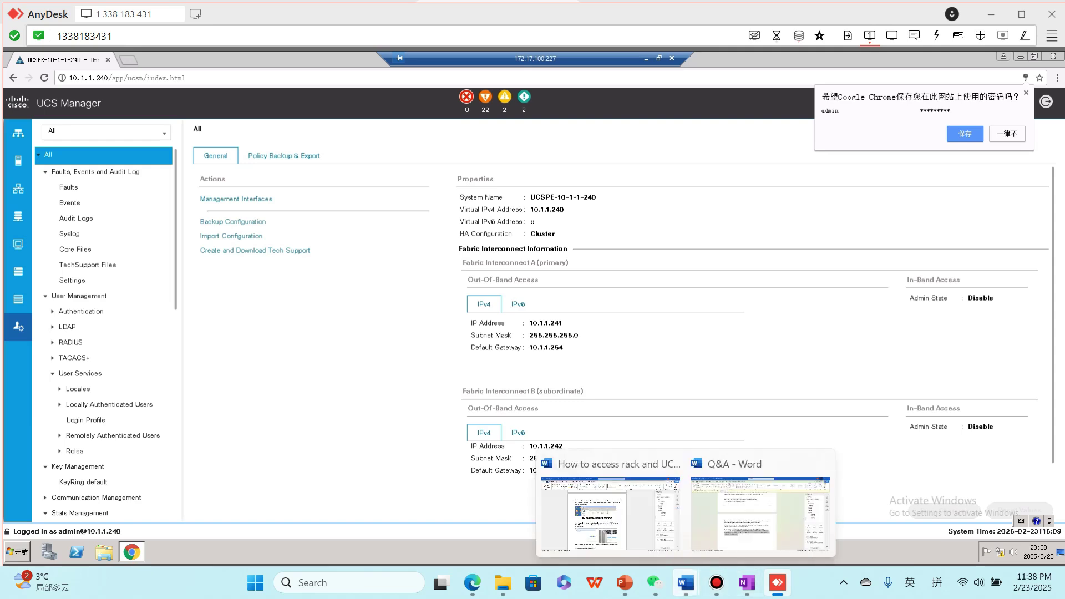